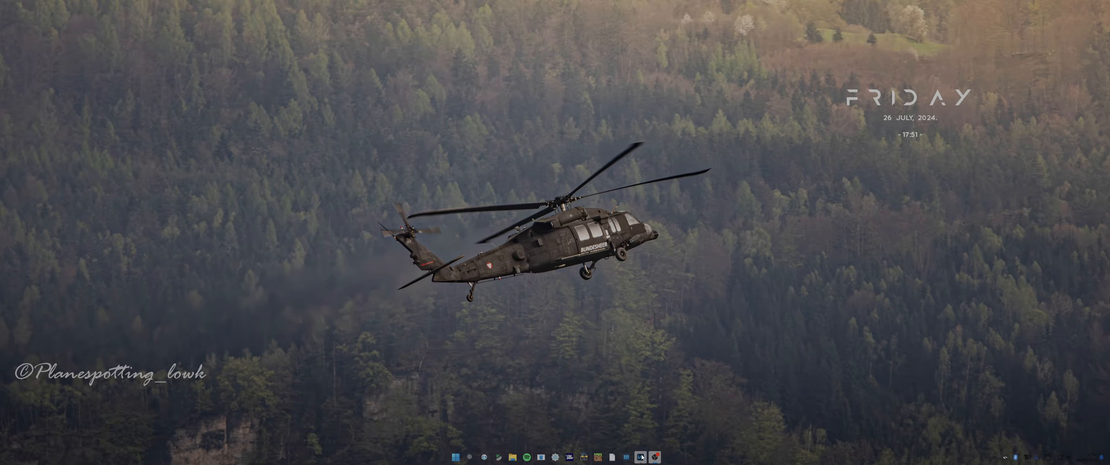
Step: Switch to Lightroom Classic and look through the Develop adjustment panels for the Erickson Aero Tanker photo
{"action": "mouse_move", "coordinate": [641, 456]}
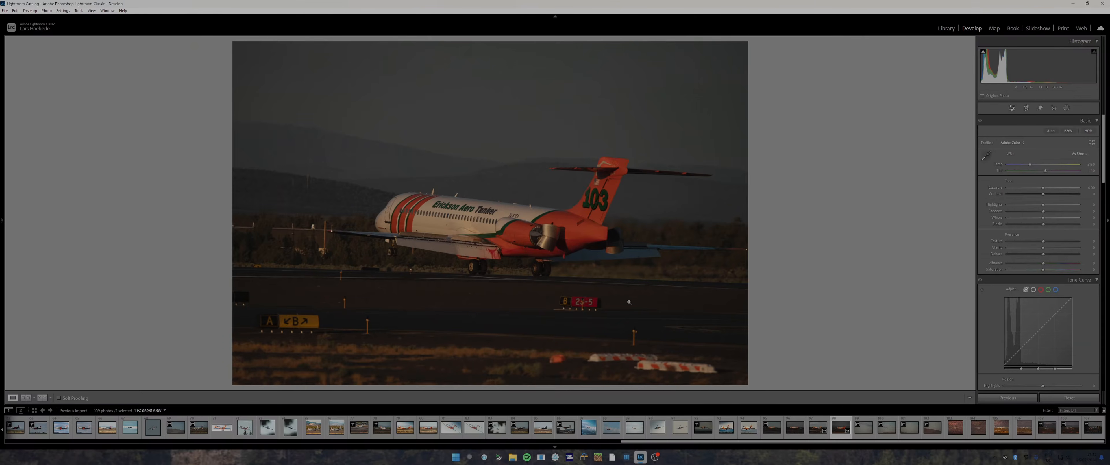
{"action": "left_click", "coordinate": [627, 433]}
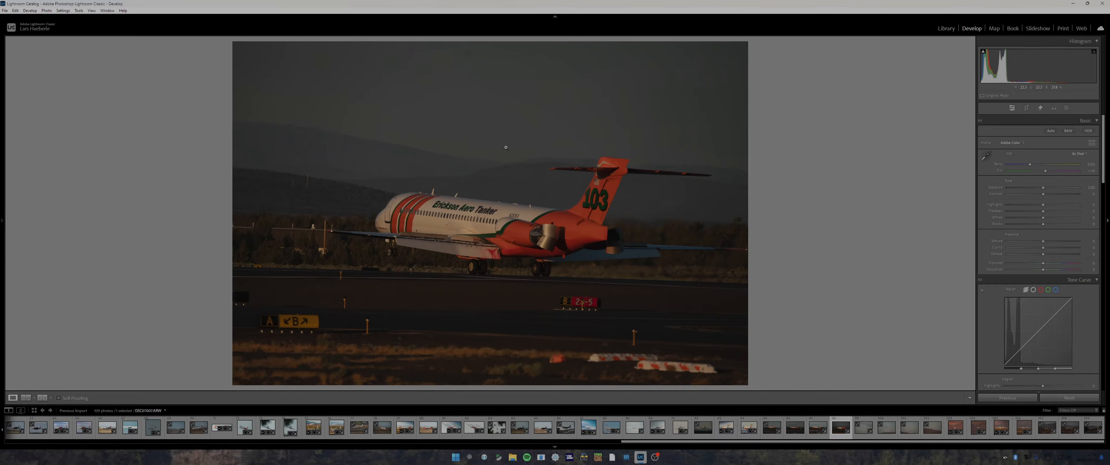
{"action": "scroll", "coordinate": [1029, 175], "scroll_direction": "down", "scroll_amount": 10}
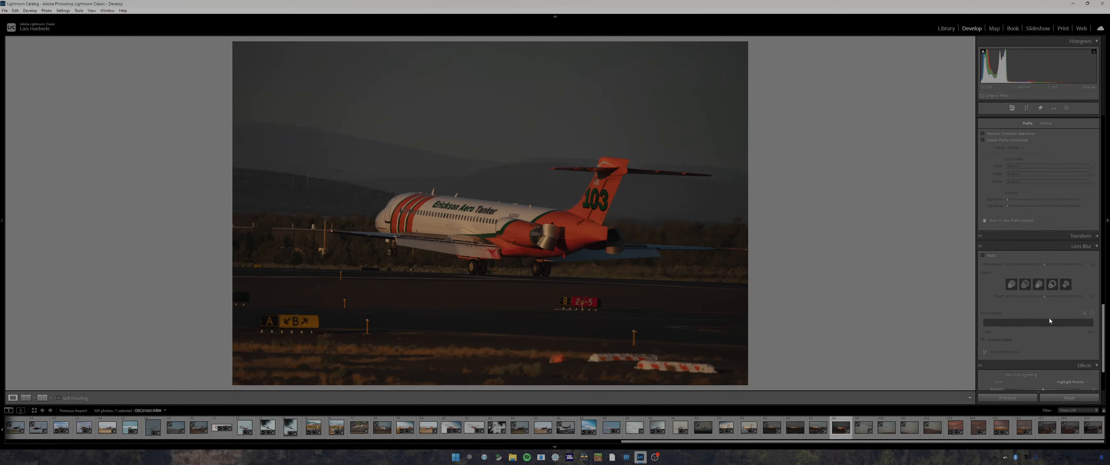
{"action": "scroll", "coordinate": [1029, 175], "scroll_direction": "up", "scroll_amount": 10}
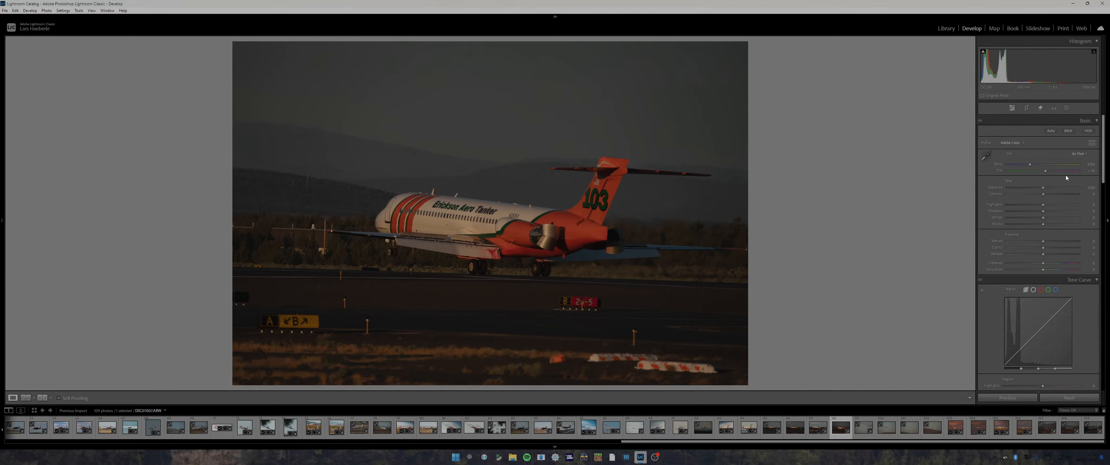
{"action": "scroll", "coordinate": [1048, 326], "scroll_direction": "down", "scroll_amount": 12}
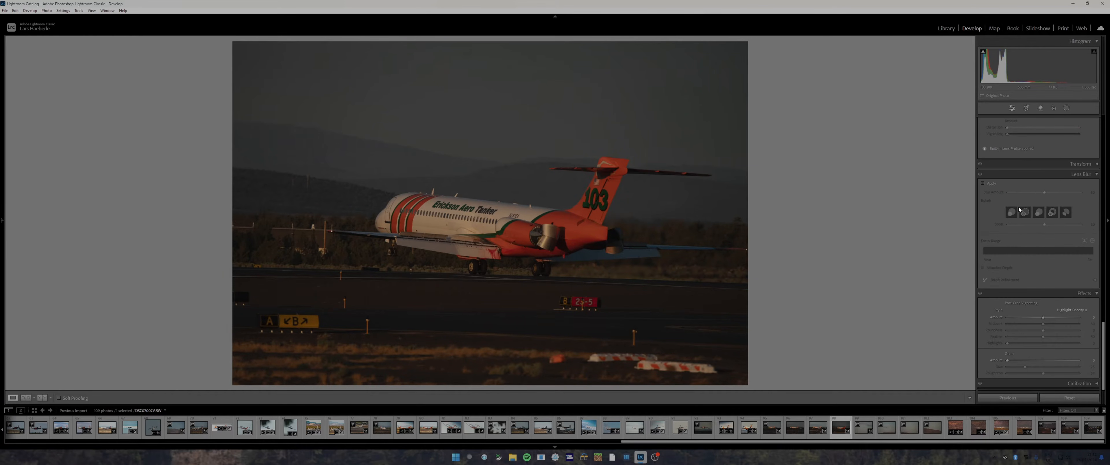
{"action": "scroll", "coordinate": [1031, 241], "scroll_direction": "up", "scroll_amount": 12}
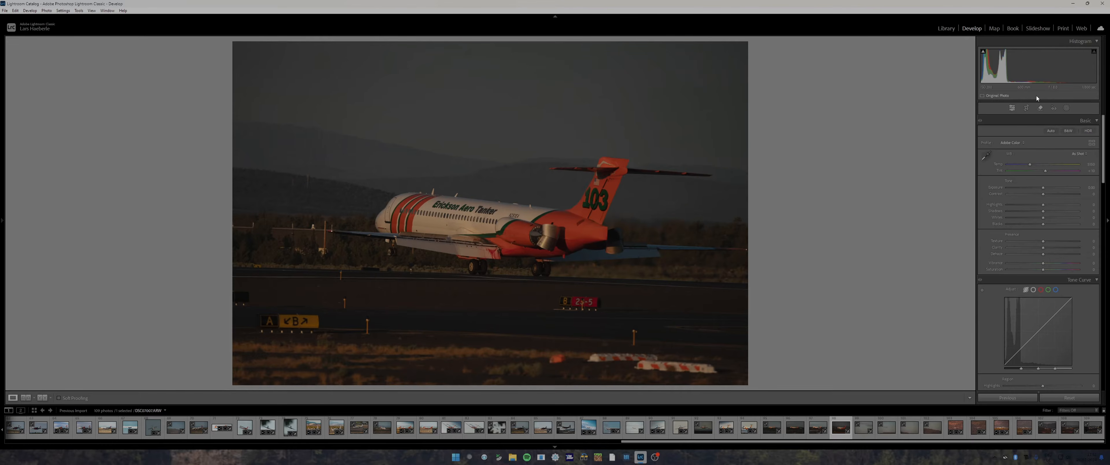
{"action": "scroll", "coordinate": [1062, 250], "scroll_direction": "down", "scroll_amount": 10}
{"action": "scroll", "coordinate": [1041, 168], "scroll_direction": "up", "scroll_amount": 10}
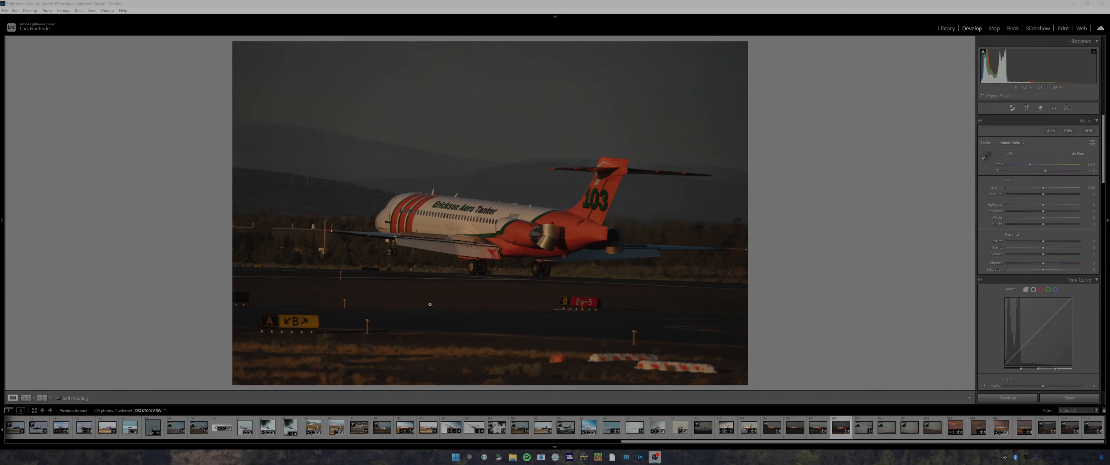
Step: Inspect the fuselage lettering, windows and registration at close zoom to judge the photo's sharpness
{"action": "left_click", "coordinate": [432, 219]}
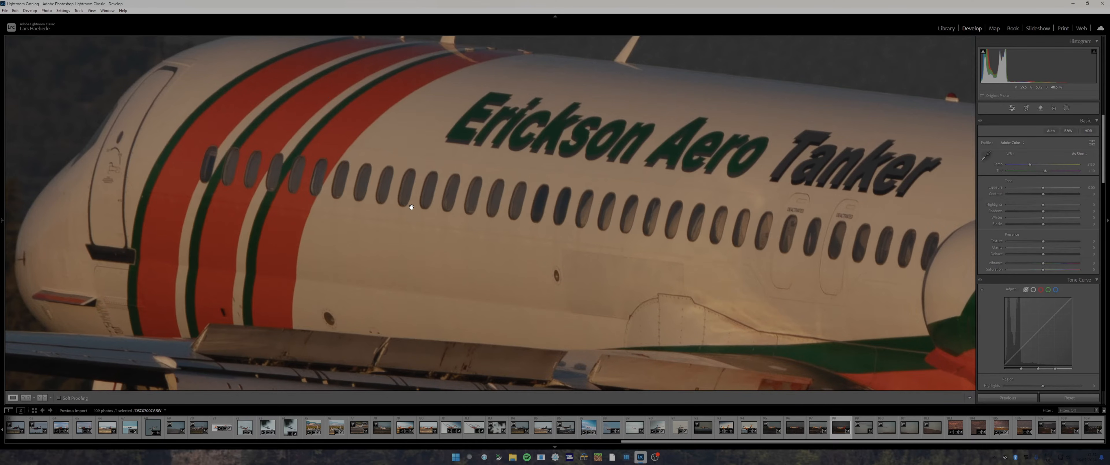
{"action": "left_click_drag", "start_coordinate": [537, 233], "coordinate": [345, 161]}
{"action": "left_click", "coordinate": [346, 160]}
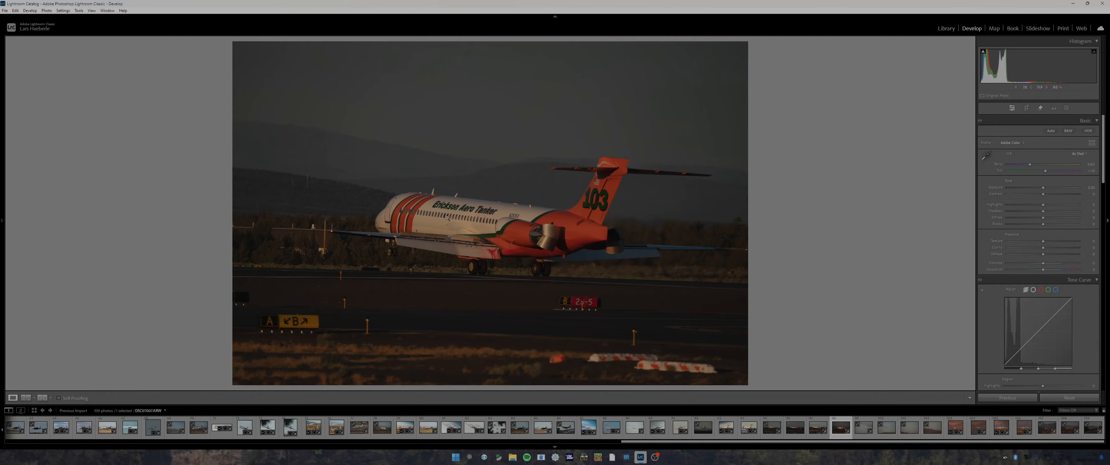
{"action": "left_click", "coordinate": [418, 229]}
{"action": "left_click_drag", "start_coordinate": [474, 228], "coordinate": [228, 259]}
{"action": "left_click_drag", "start_coordinate": [584, 166], "coordinate": [522, 195]}
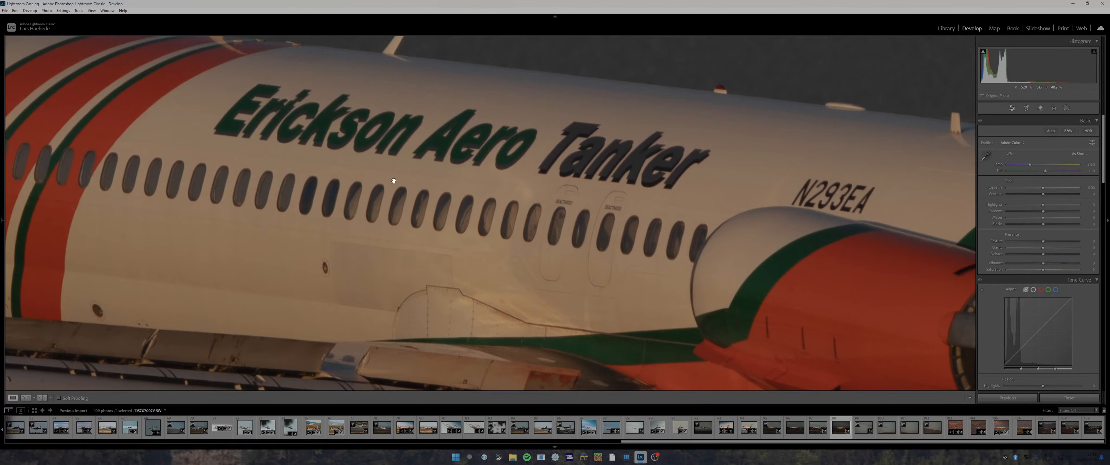
{"action": "left_click", "coordinate": [515, 119]}
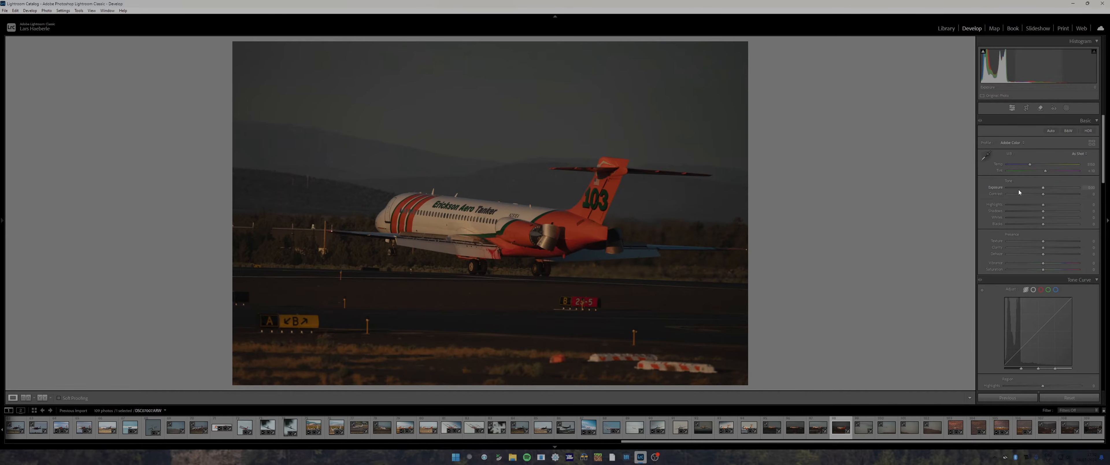
Step: Brighten the photo's exposure and raise Texture, Clarity and Dehaze to +100 to reveal sensor dust
{"action": "left_click_drag", "start_coordinate": [1043, 189], "coordinate": [1053, 189]}
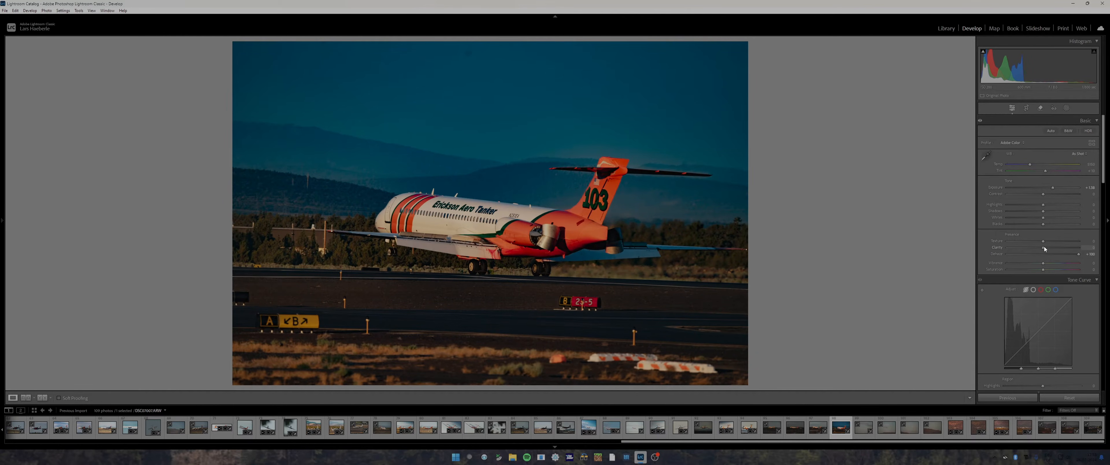
{"action": "left_click_drag", "start_coordinate": [1043, 248], "coordinate": [1082, 242]}
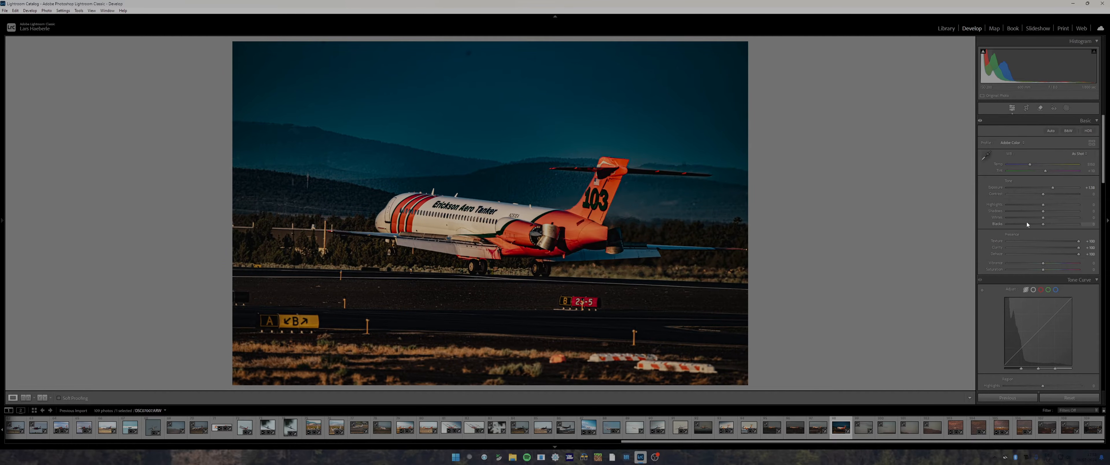
Step: Remove the two dust spots in the upper sky using the Remove tool with Generative AI turned off
{"action": "left_click", "coordinate": [1041, 108]}
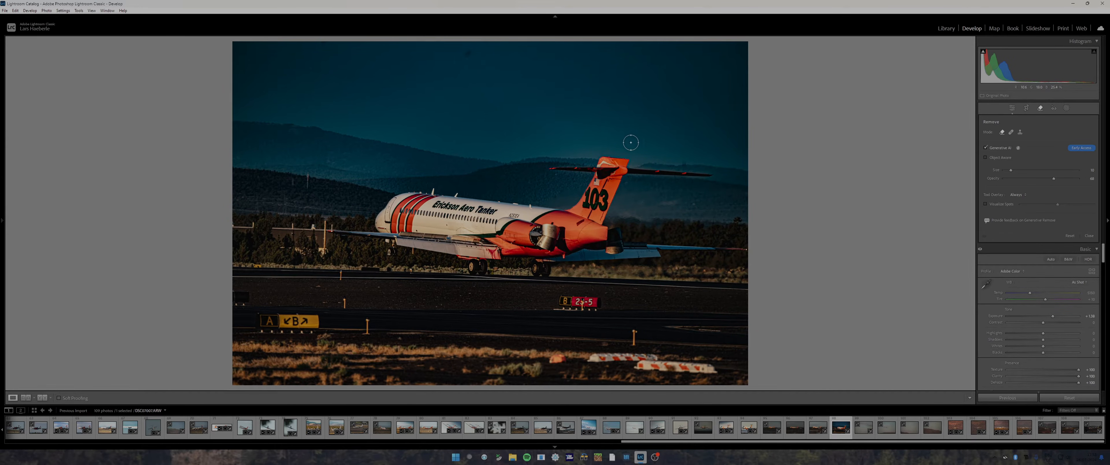
{"action": "scroll", "coordinate": [542, 90], "scroll_direction": "down", "scroll_amount": 4}
{"action": "left_click", "coordinate": [986, 149]}
{"action": "scroll", "coordinate": [473, 71], "scroll_direction": "up", "scroll_amount": 2}
{"action": "left_click_drag", "start_coordinate": [457, 62], "coordinate": [562, 65]}
{"action": "scroll", "coordinate": [521, 89], "scroll_direction": "up", "scroll_amount": 3}
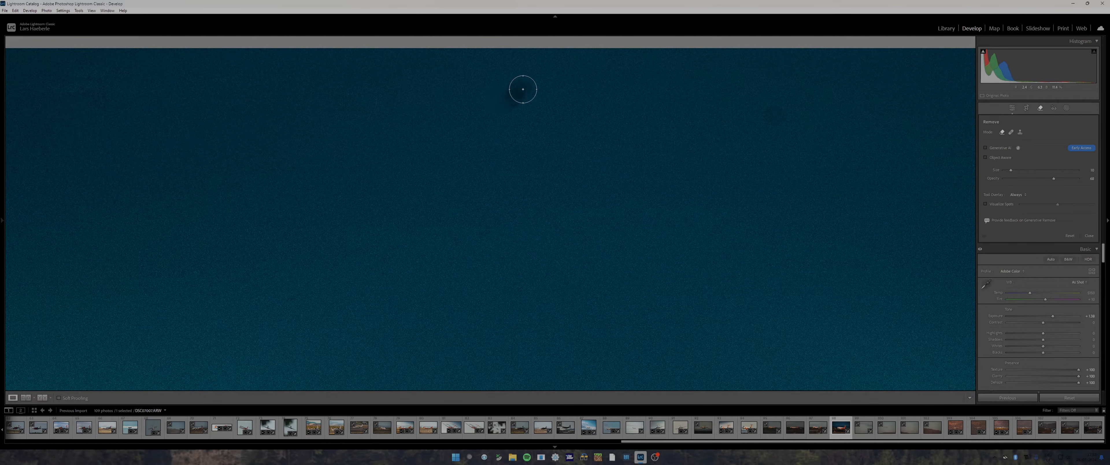
{"action": "left_click_drag", "start_coordinate": [521, 89], "coordinate": [508, 102]}
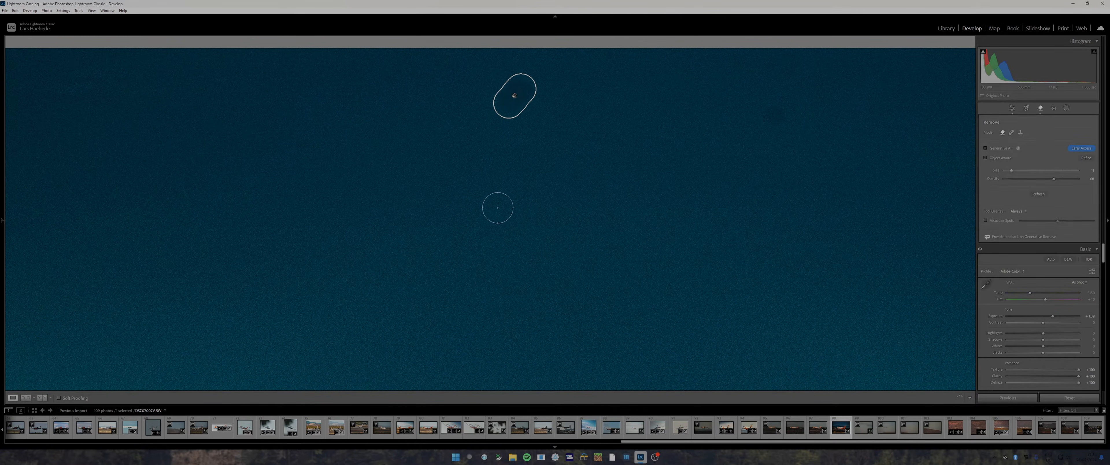
{"action": "scroll", "coordinate": [773, 112], "scroll_direction": "up", "scroll_amount": 1}
{"action": "left_click", "coordinate": [774, 112]}
Step: Remove the dust spot on the ridge above the tailplane with a slightly larger brush and leave the Remove tool
{"action": "left_click_drag", "start_coordinate": [671, 176], "coordinate": [594, 216]}
{"action": "left_click_drag", "start_coordinate": [719, 323], "coordinate": [764, 322]}
{"action": "left_click_drag", "start_coordinate": [664, 309], "coordinate": [737, 300]}
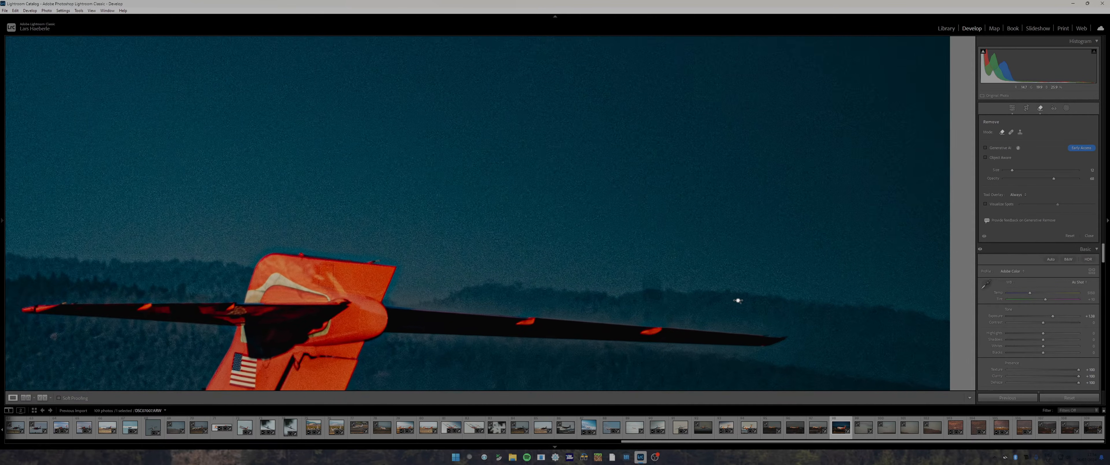
{"action": "scroll", "coordinate": [652, 264], "scroll_direction": "up", "scroll_amount": 1}
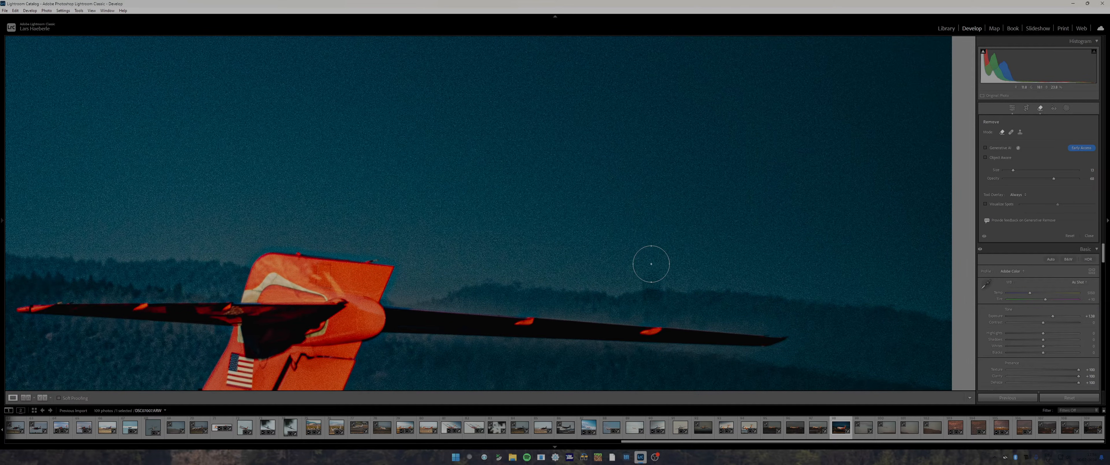
{"action": "left_click_drag", "start_coordinate": [652, 269], "coordinate": [653, 310]}
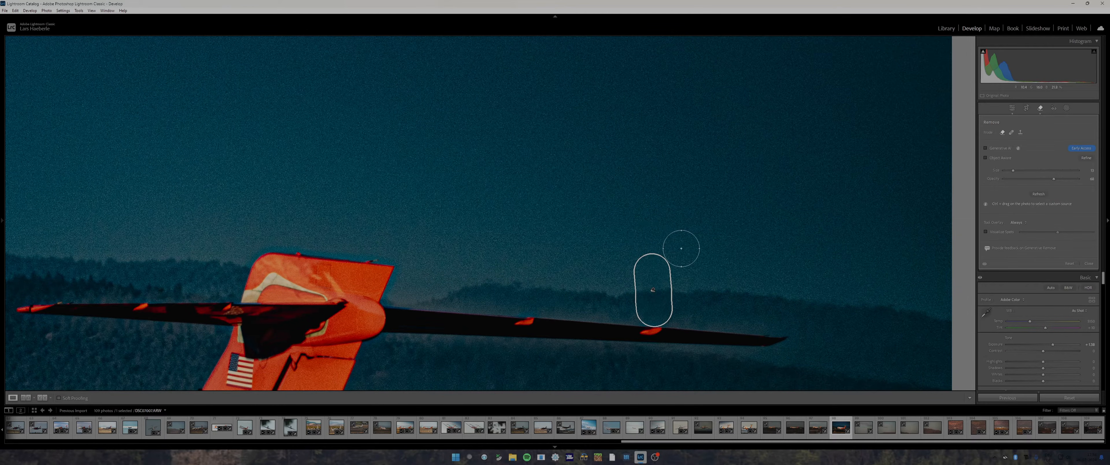
{"action": "left_click", "coordinate": [1012, 108]}
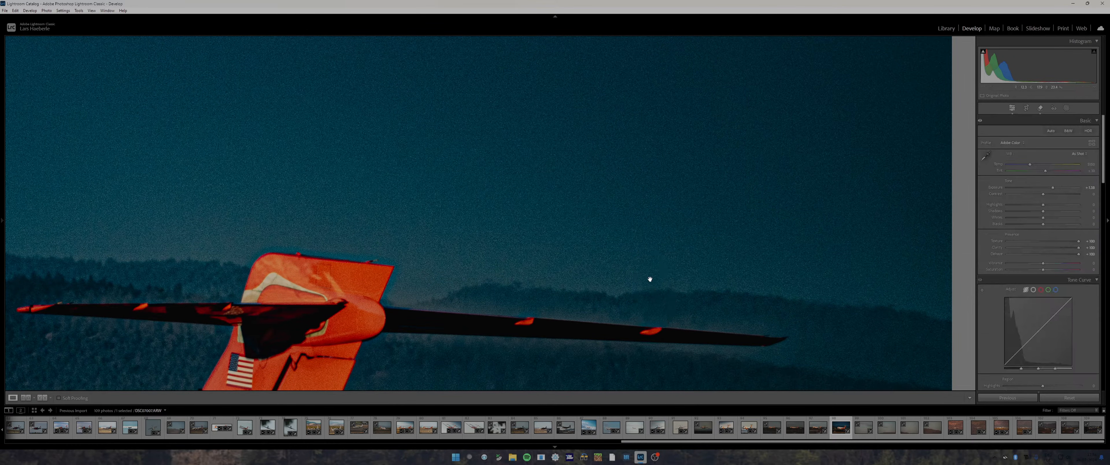
Step: Reset Dehaze, Clarity and Texture to their default of 0 for the whole photo
{"action": "left_click", "coordinate": [568, 216]}
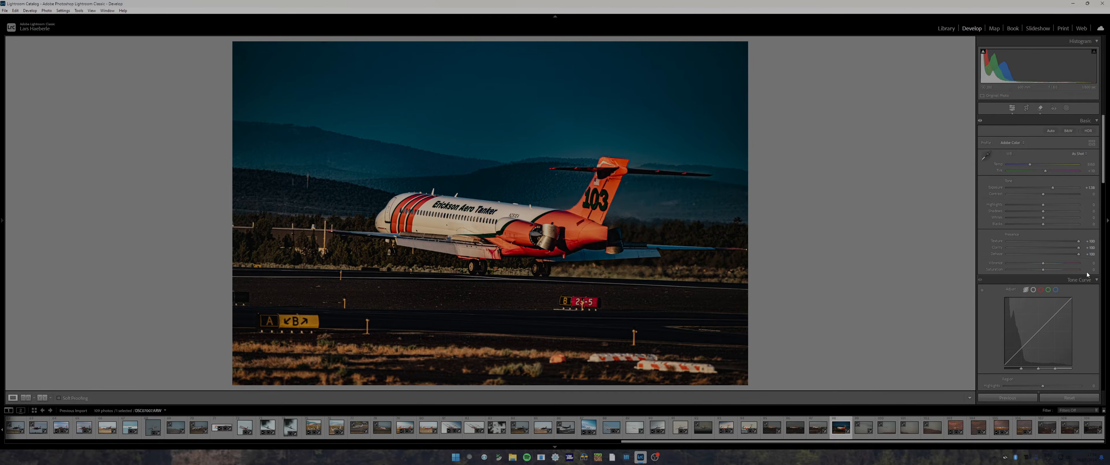
{"action": "double_click", "coordinate": [1079, 254]}
{"action": "double_click", "coordinate": [1078, 248]}
{"action": "double_click", "coordinate": [1078, 242]}
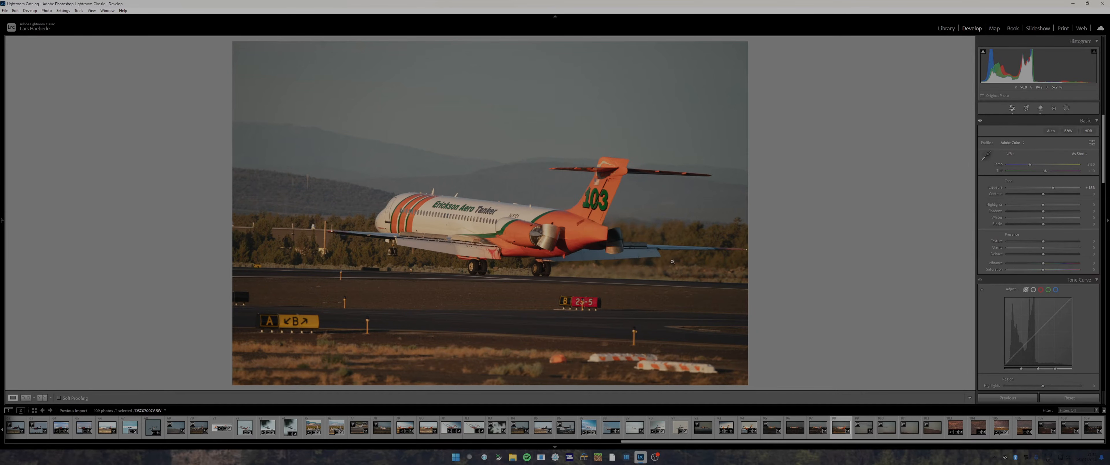
Step: Examine both wingtips up close to judge how tightly the photo can be cropped around them
{"action": "left_click", "coordinate": [1026, 107]}
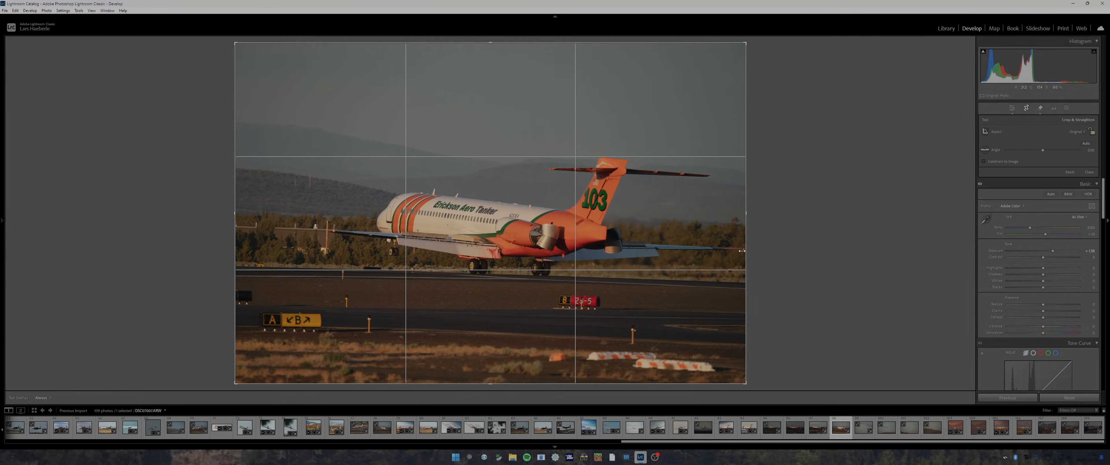
{"action": "key", "text": "z"}
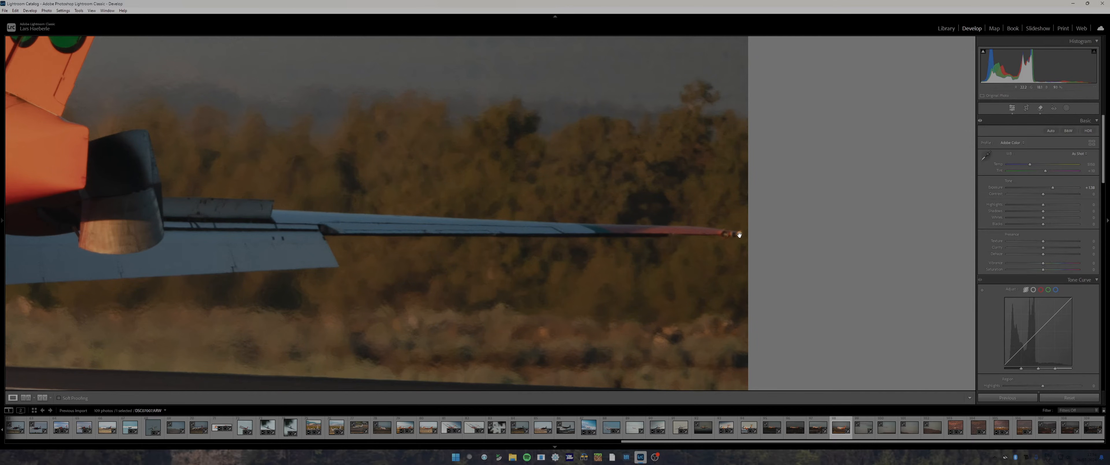
{"action": "left_click", "coordinate": [709, 234]}
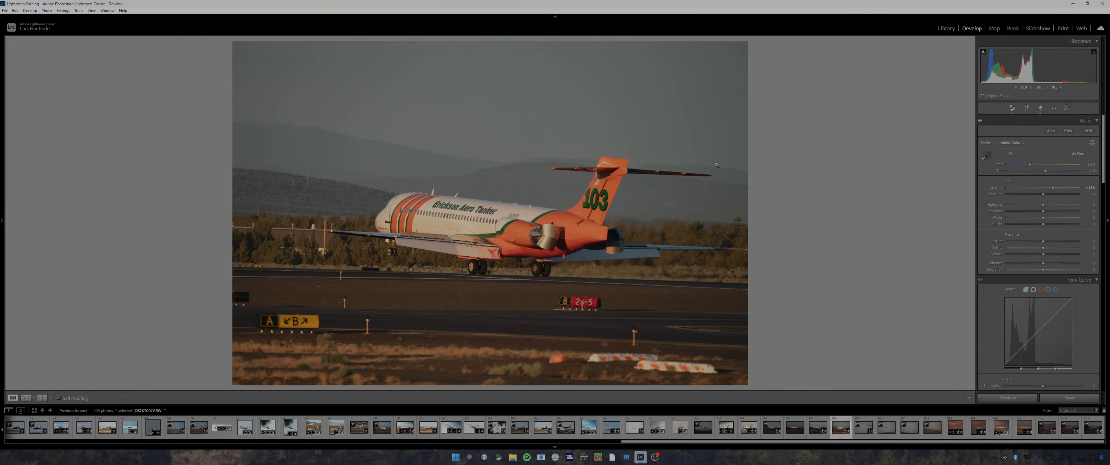
{"action": "left_click", "coordinate": [356, 237]}
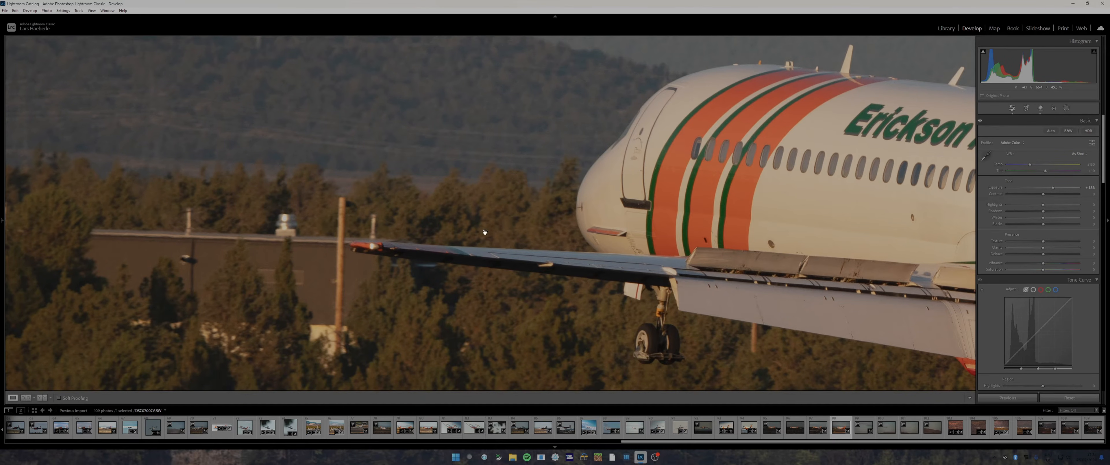
{"action": "left_click", "coordinate": [485, 232]}
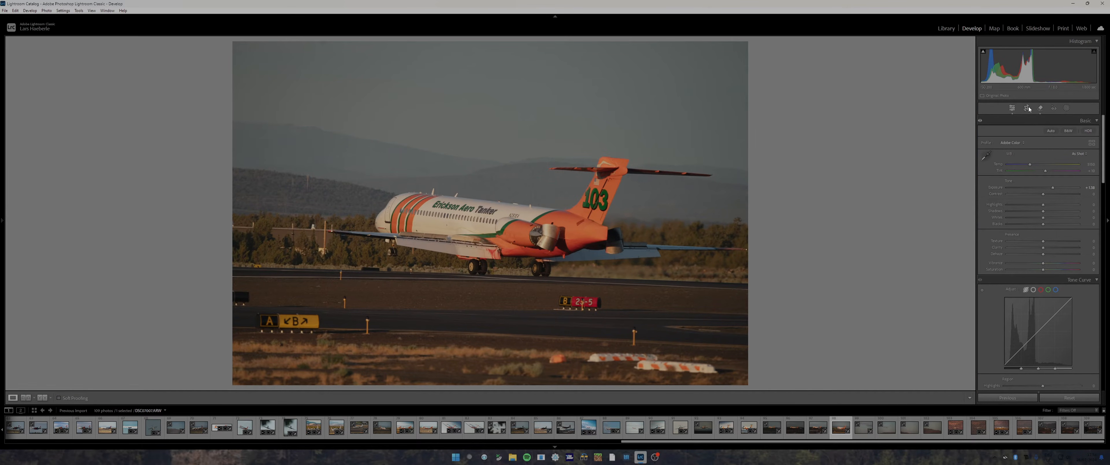
Step: Start cropping the photo and straighten the horizon with a very slight rotation
{"action": "left_click", "coordinate": [1028, 108]}
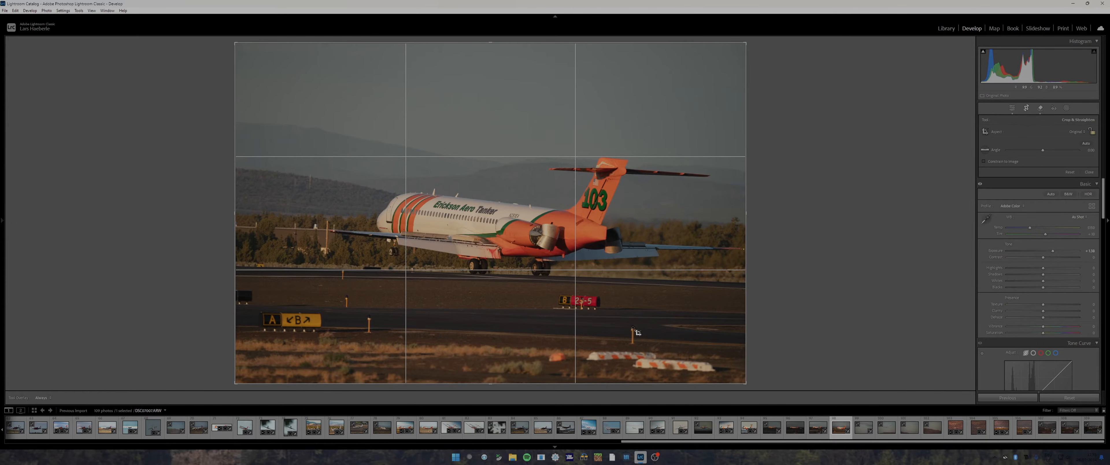
{"action": "left_click_drag", "start_coordinate": [1043, 151], "coordinate": [1042, 150]}
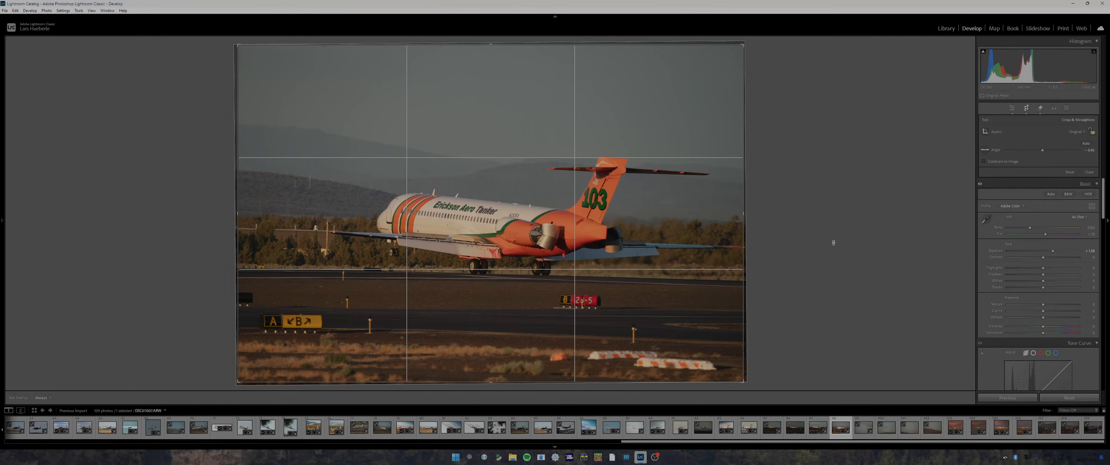
{"action": "left_click_drag", "start_coordinate": [1043, 150], "coordinate": [1043, 151]}
Step: Crop in both sides close to the wingtips, trim some sky off the top edge and apply the crop
{"action": "left_click_drag", "start_coordinate": [744, 214], "coordinate": [729, 214]}
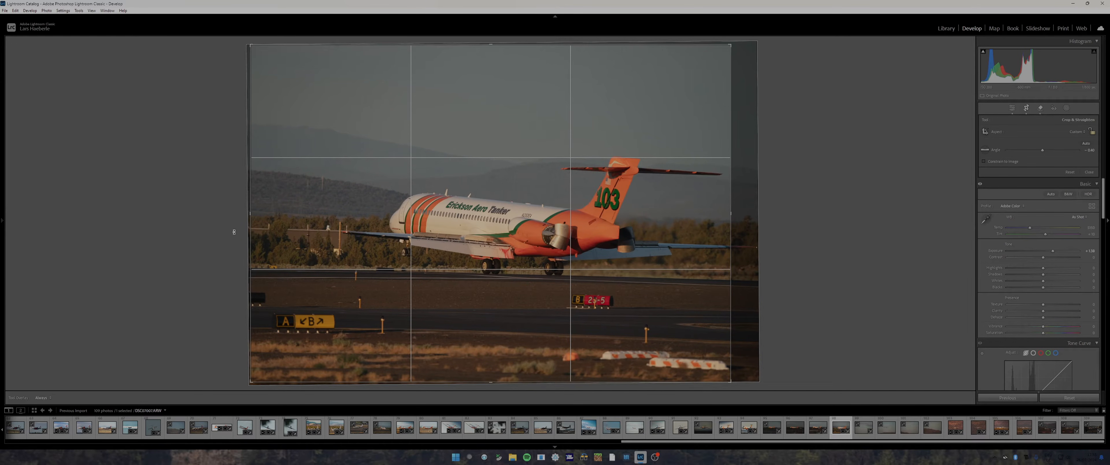
{"action": "left_click_drag", "start_coordinate": [249, 220], "coordinate": [290, 215]}
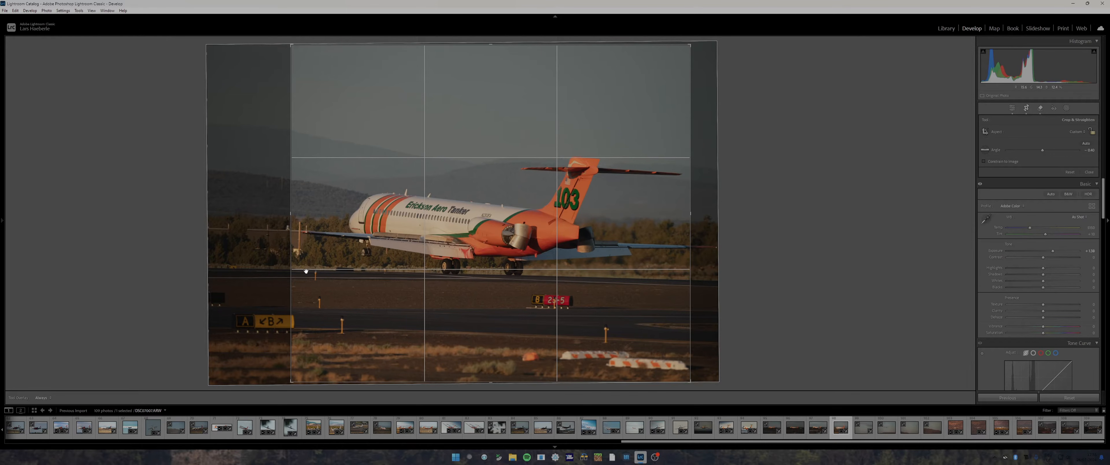
{"action": "left_click_drag", "start_coordinate": [489, 44], "coordinate": [488, 55]}
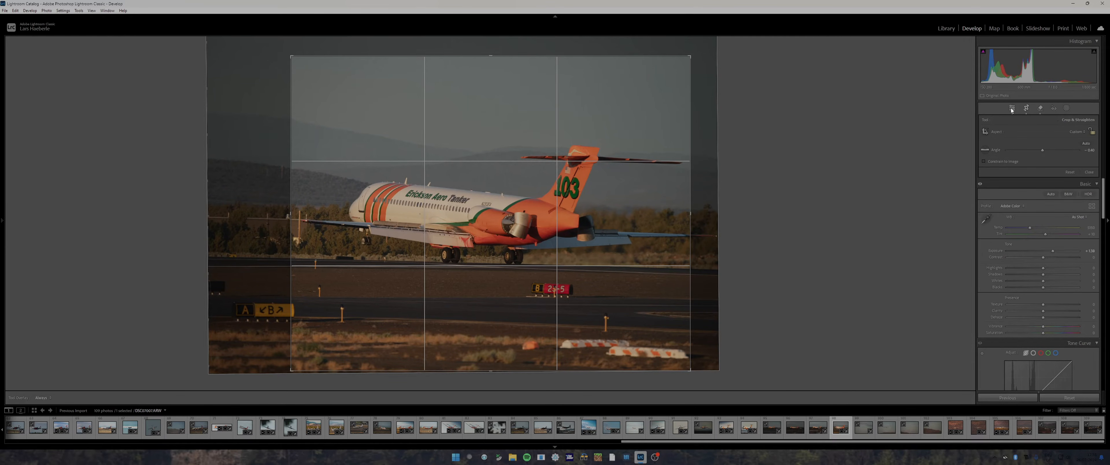
{"action": "key", "text": "Return"}
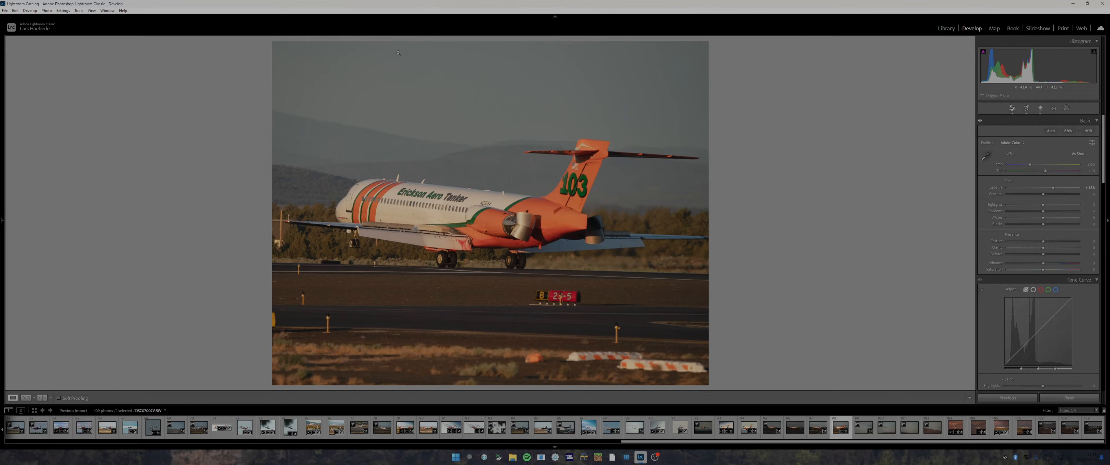
Step: Increase the photo's Contrast moderately and raise Shadows to +100
{"action": "left_click_drag", "start_coordinate": [1043, 195], "coordinate": [1054, 194]}
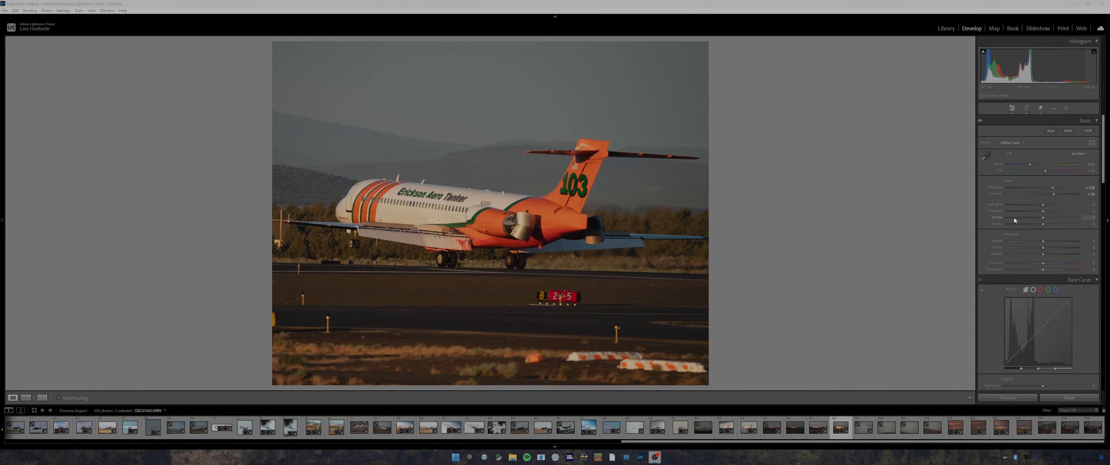
{"action": "left_click", "coordinate": [1045, 215]}
{"action": "left_click_drag", "start_coordinate": [1051, 214], "coordinate": [1067, 214]}
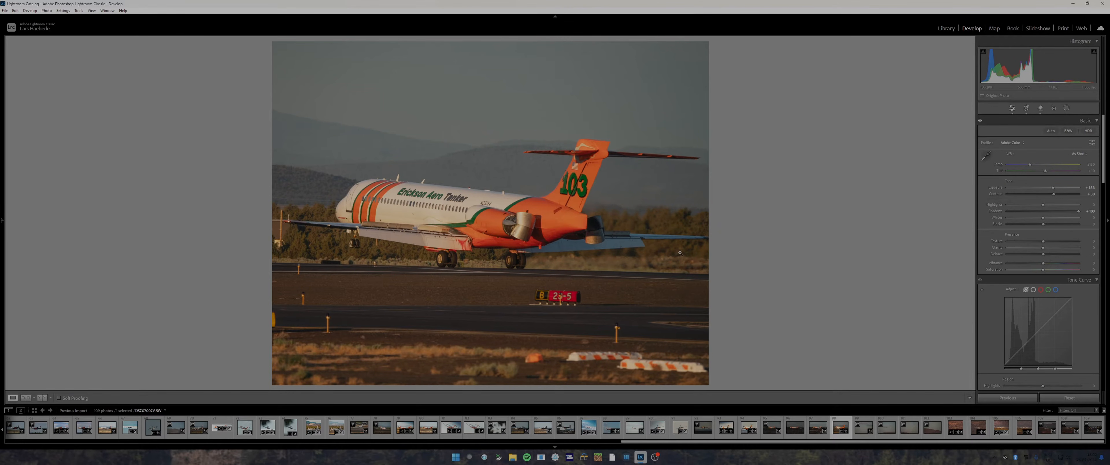
Step: Examine the engine and fuselage up close for grain caused by the current sharpening
{"action": "scroll", "coordinate": [1074, 293], "scroll_direction": "down", "scroll_amount": 10}
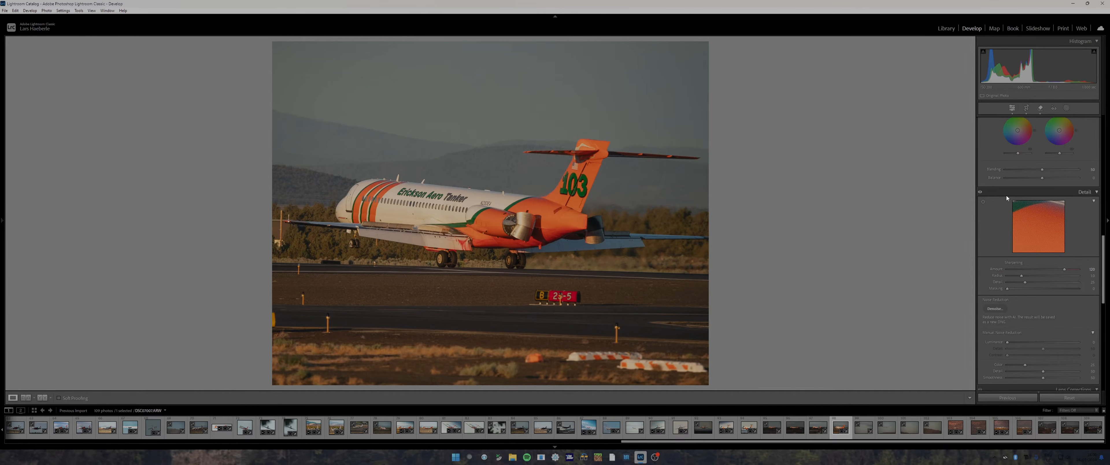
{"action": "left_click", "coordinate": [499, 230]}
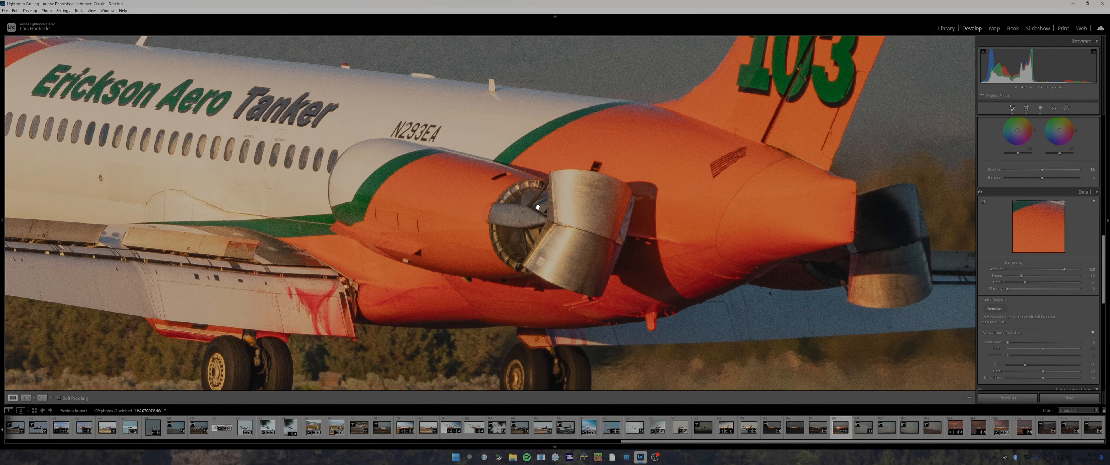
{"action": "left_click_drag", "start_coordinate": [537, 208], "coordinate": [609, 230]}
{"action": "left_click", "coordinate": [655, 260]}
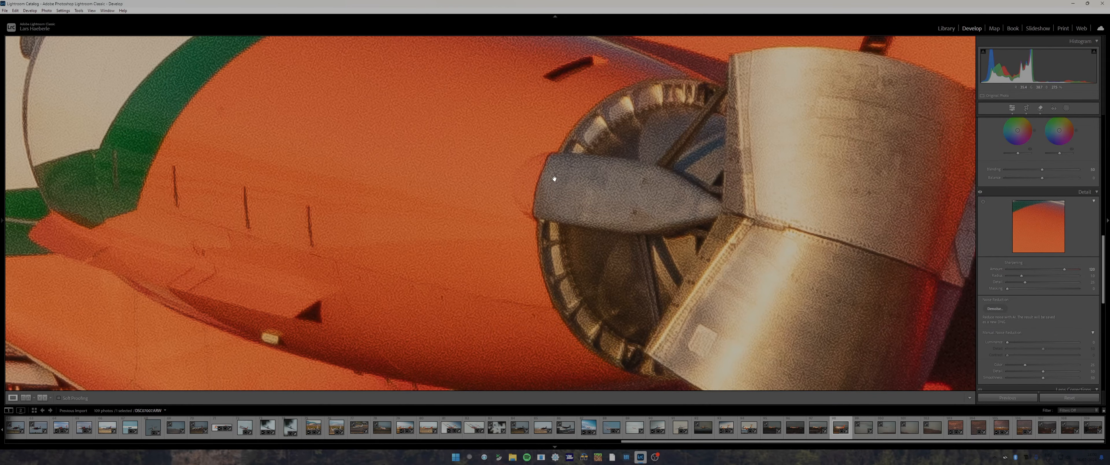
{"action": "left_click_drag", "start_coordinate": [456, 126], "coordinate": [694, 228]}
{"action": "left_click_drag", "start_coordinate": [391, 141], "coordinate": [574, 160]}
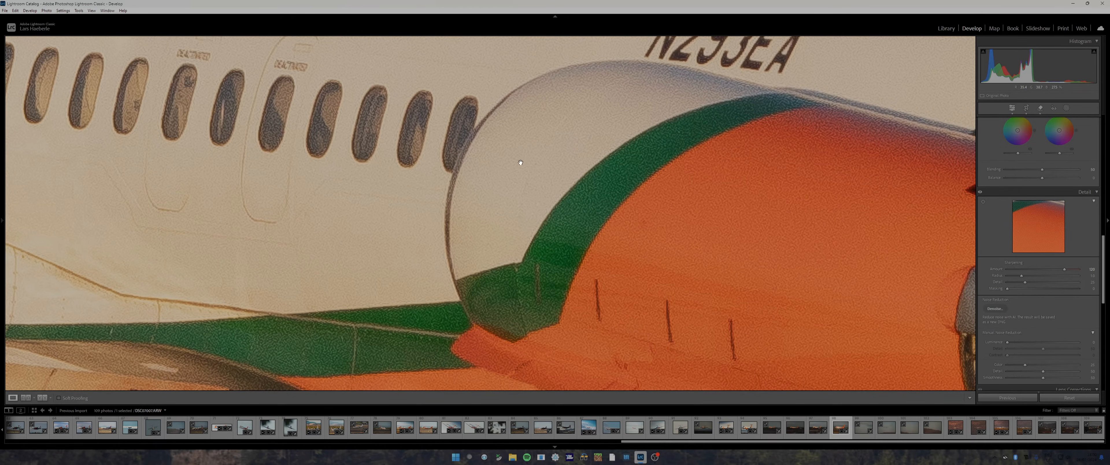
{"action": "left_click", "coordinate": [489, 212]}
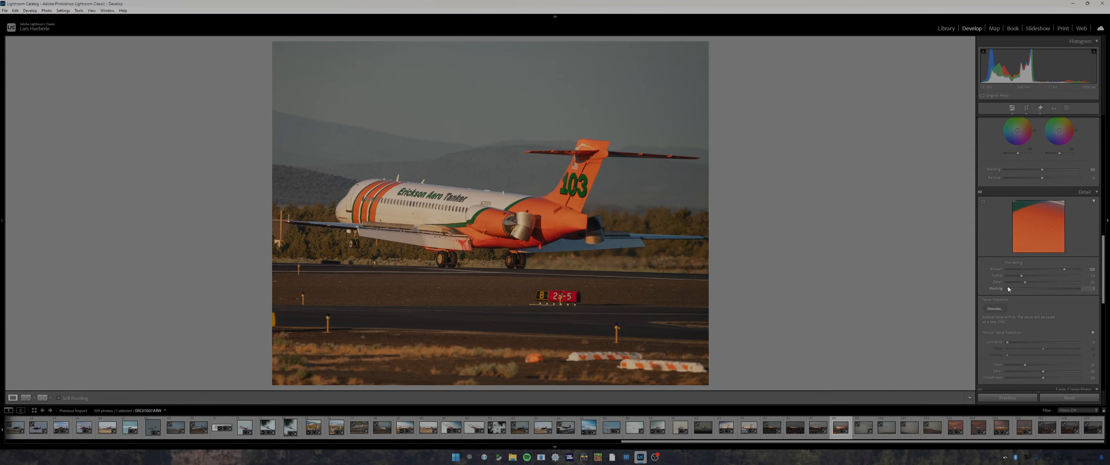
Step: Raise the sharpening Masking until only the aircraft's main edges are sharpened, using the black-and-white mask preview and a close-up check
{"action": "left_click_drag", "start_coordinate": [1010, 288], "coordinate": [1072, 298], "text": "alt"}
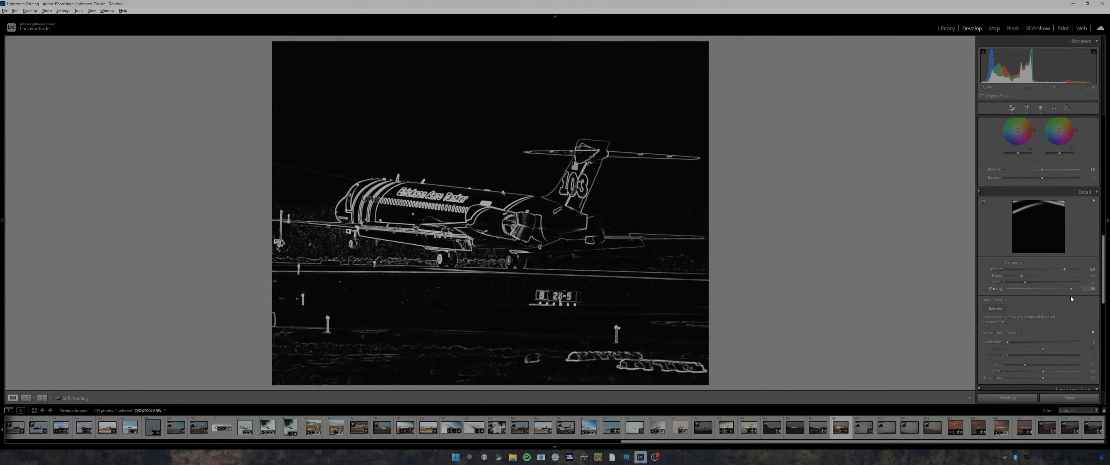
{"action": "left_click_drag", "start_coordinate": [1072, 296], "coordinate": [1072, 297], "text": "alt"}
{"action": "left_click", "coordinate": [493, 200]}
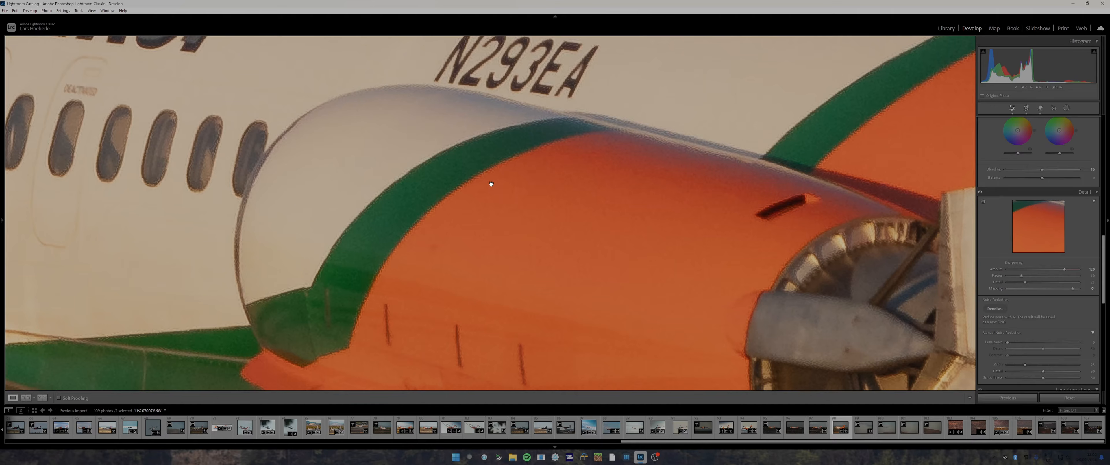
{"action": "left_click", "coordinate": [583, 213]}
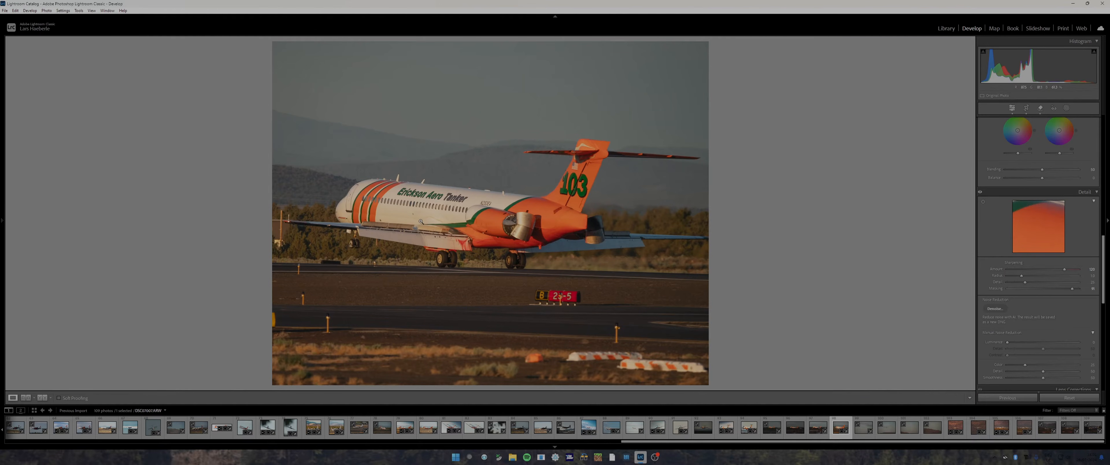
{"action": "left_click", "coordinate": [1073, 291], "text": "alt"}
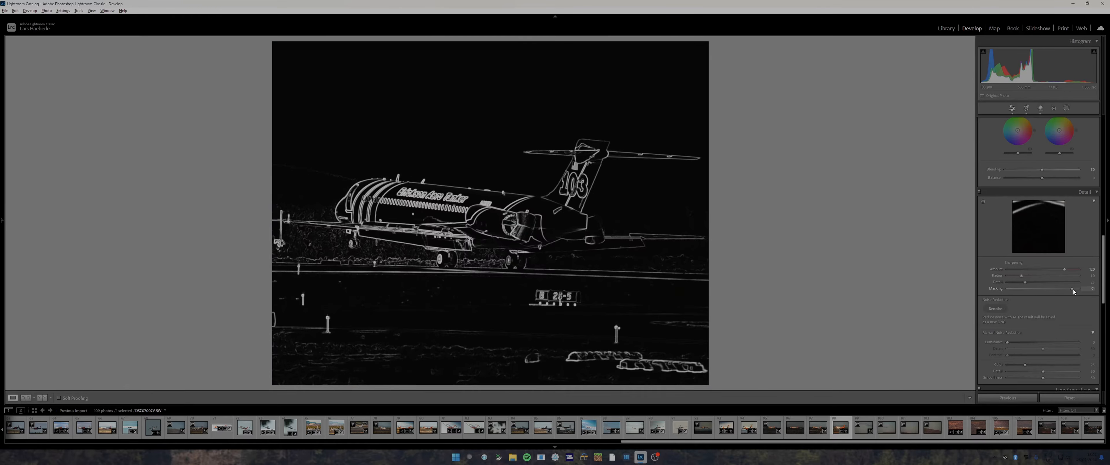
{"action": "left_click_drag", "start_coordinate": [1073, 292], "coordinate": [1070, 292], "text": "alt"}
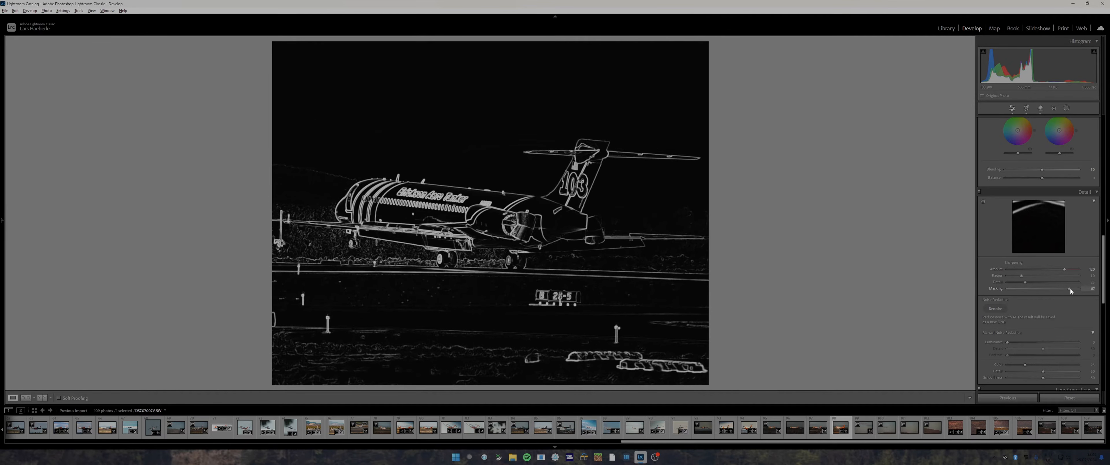
{"action": "left_click_drag", "start_coordinate": [1071, 291], "coordinate": [1073, 290], "text": "alt"}
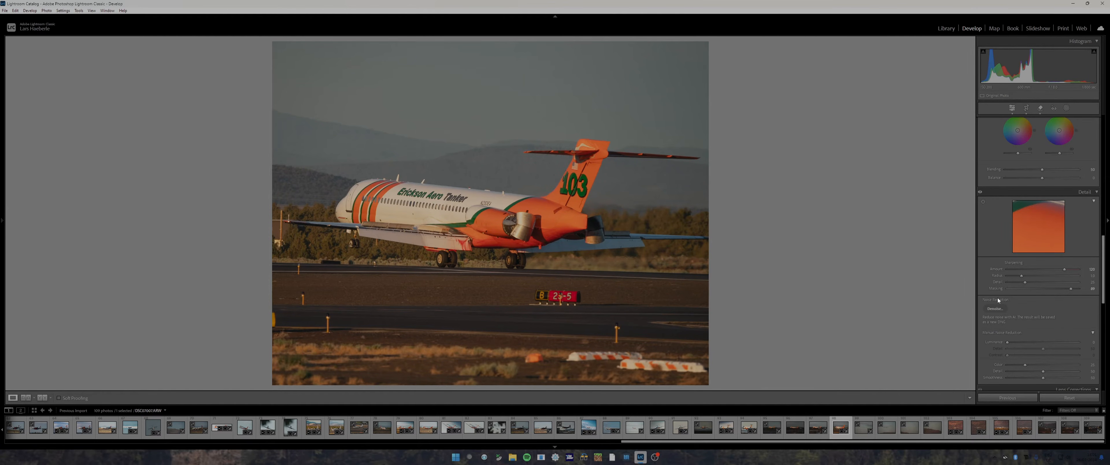
Step: Compare the Denoise preview around the tail with and without enhancement, then enhance the photo at an amount of about 70
{"action": "left_click", "coordinate": [995, 310]}
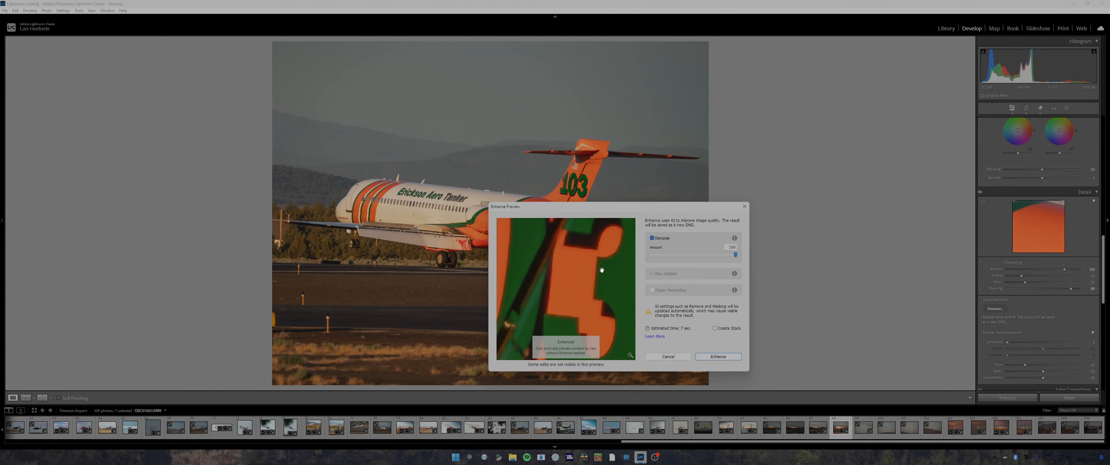
{"action": "left_click", "coordinate": [578, 264]}
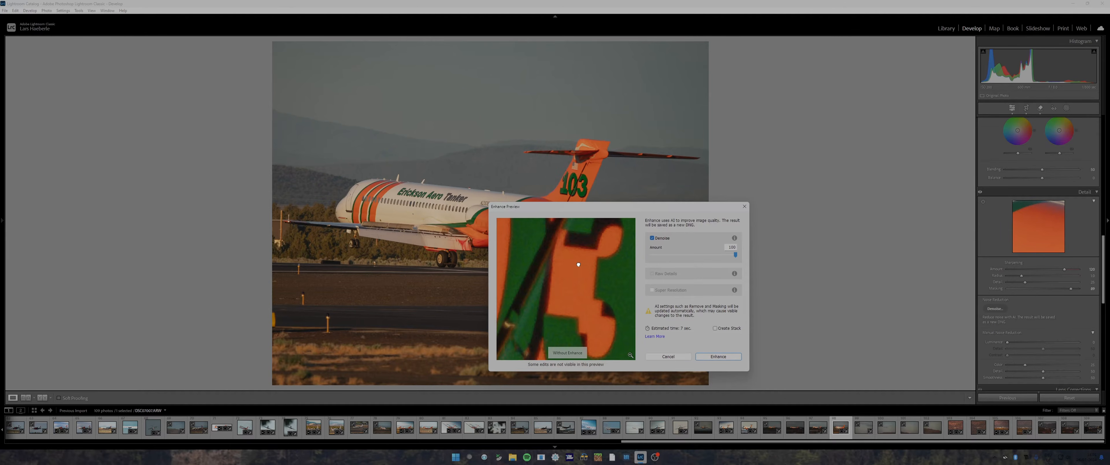
{"action": "mouse_move", "coordinate": [578, 263]}
{"action": "left_mouse_down"}
{"action": "mouse_move", "coordinate": [540, 289]}
{"action": "mouse_move", "coordinate": [575, 277]}
{"action": "left_mouse_up"}
{"action": "left_click", "coordinate": [555, 273]}
{"action": "left_click", "coordinate": [540, 270]}
{"action": "left_click", "coordinate": [540, 271]}
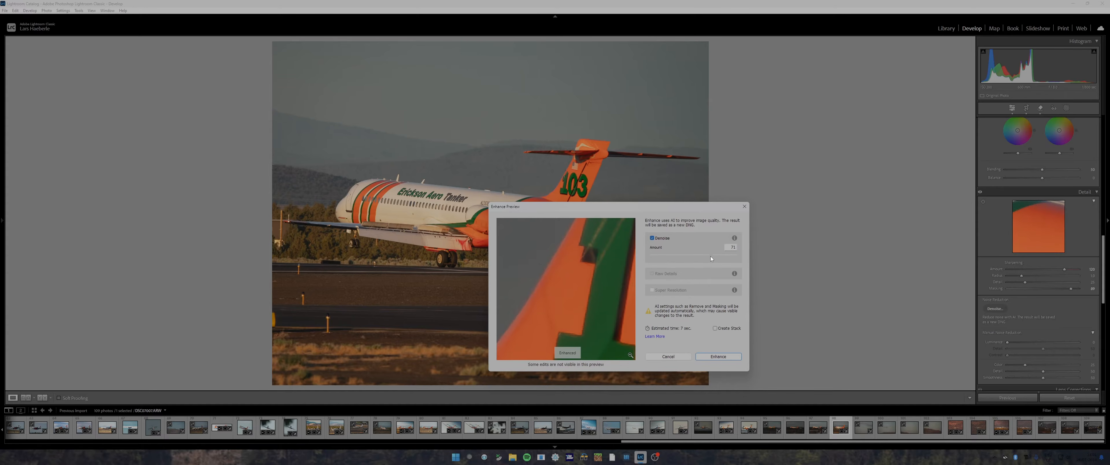
{"action": "left_click", "coordinate": [732, 357]}
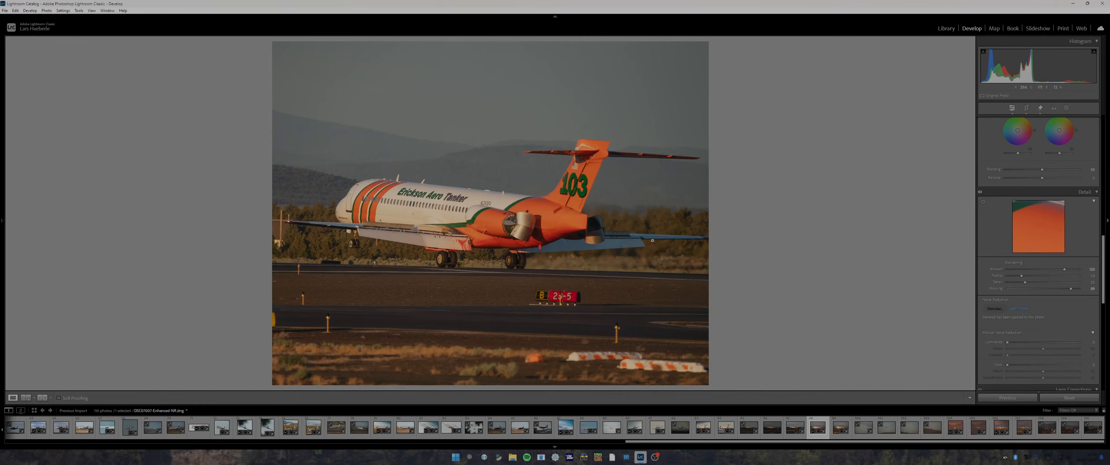
Step: Examine the denoised photo up close along the engine, fuselage stripes and windows
{"action": "left_click_drag", "start_coordinate": [527, 226], "coordinate": [904, 157]}
{"action": "left_click_drag", "start_coordinate": [345, 186], "coordinate": [799, 179]}
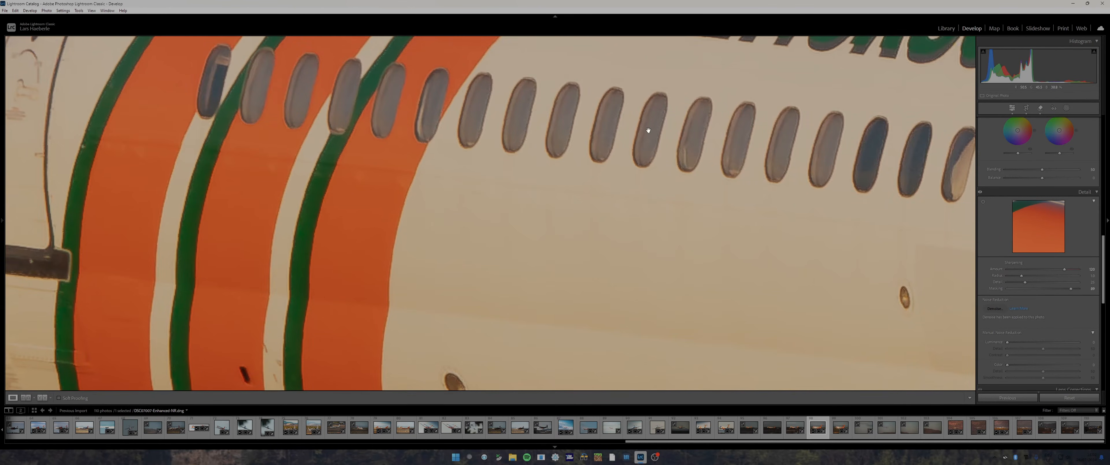
{"action": "left_click_drag", "start_coordinate": [317, 210], "coordinate": [344, 81]}
{"action": "left_click_drag", "start_coordinate": [268, 173], "coordinate": [522, 96]}
{"action": "left_click_drag", "start_coordinate": [361, 163], "coordinate": [337, 49]}
{"action": "left_click_drag", "start_coordinate": [798, 336], "coordinate": [329, 165]}
{"action": "left_click_drag", "start_coordinate": [420, 119], "coordinate": [372, 181]}
{"action": "left_click", "coordinate": [373, 185]}
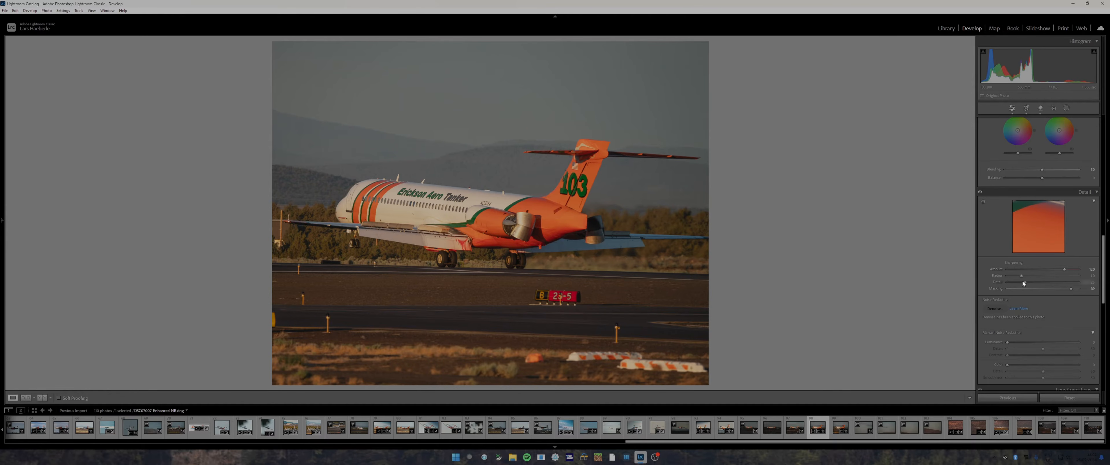
Step: Lower the sharpening Masking slightly on the denoised photo, judging the edges in the mask preview
{"action": "left_click", "coordinate": [1070, 290], "text": "alt"}
{"action": "left_click_drag", "start_coordinate": [1061, 289], "coordinate": [1069, 293]}
{"action": "left_click_drag", "start_coordinate": [1069, 296], "coordinate": [1067, 296]}
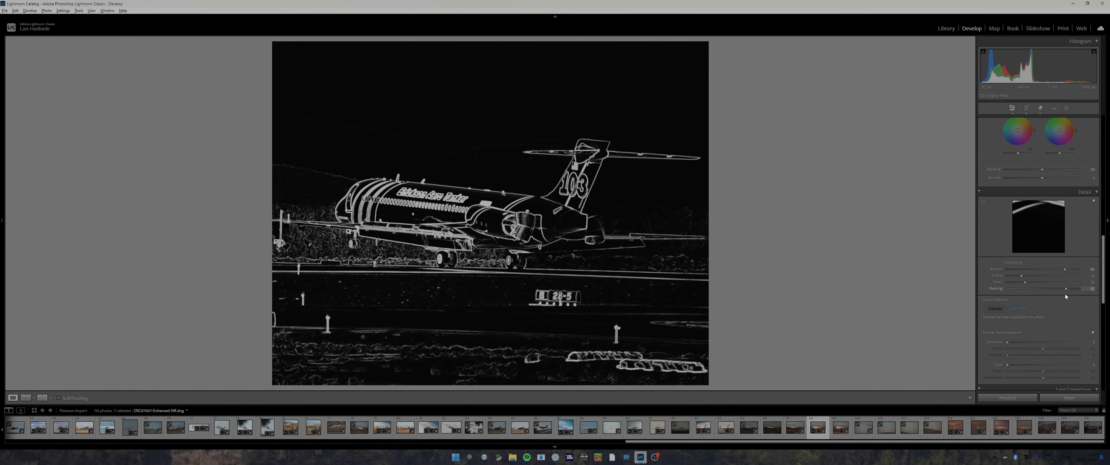
{"action": "left_click_drag", "start_coordinate": [1066, 296], "coordinate": [1066, 296]}
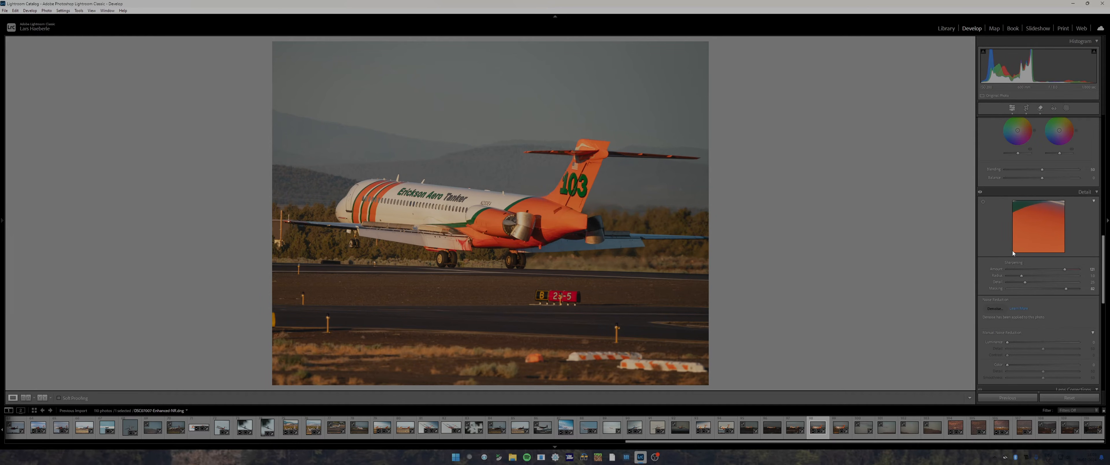
Step: Turn on Remove Chromatic Aberration and Enable Profile Corrections, and inspect the aircraft's nose up close
{"action": "scroll", "coordinate": [1014, 253], "scroll_direction": "down", "scroll_amount": 3}
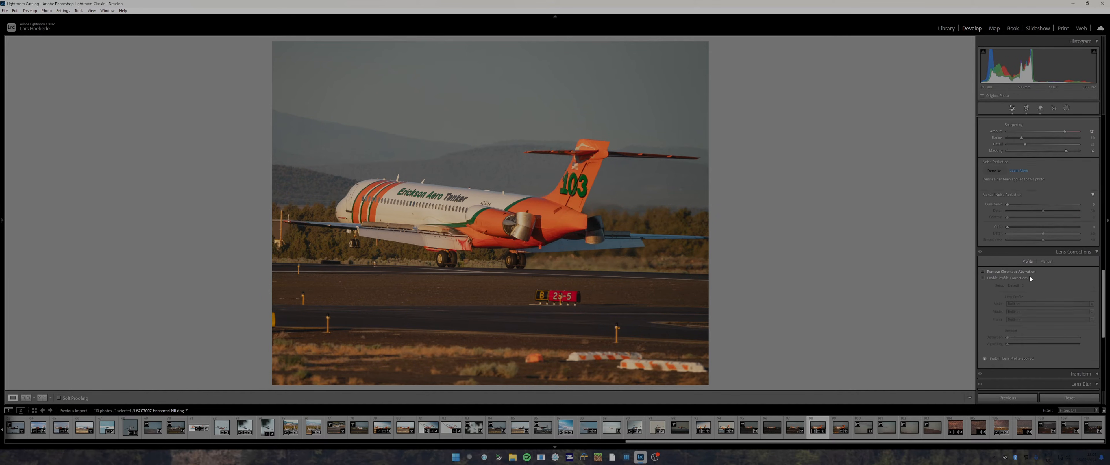
{"action": "left_click", "coordinate": [983, 272]}
{"action": "left_click", "coordinate": [982, 277]}
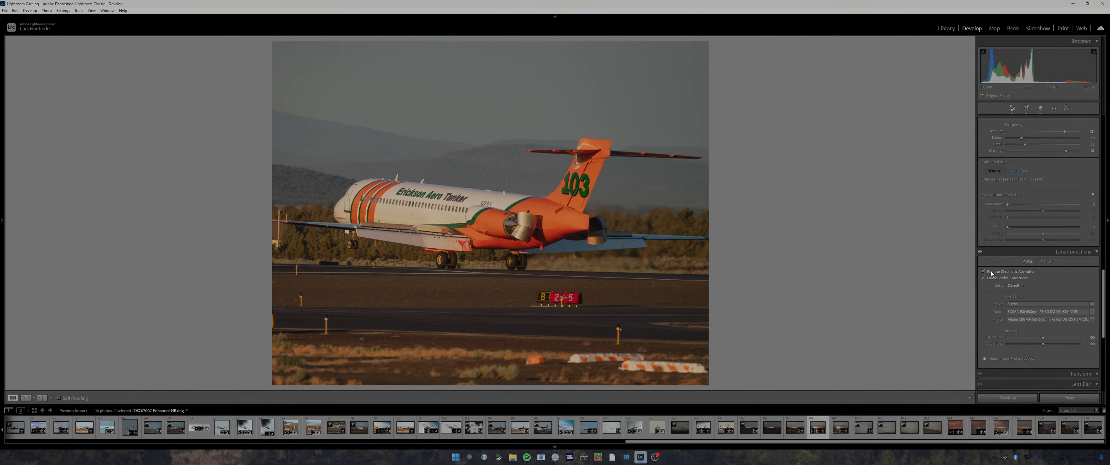
{"action": "left_click", "coordinate": [395, 156]}
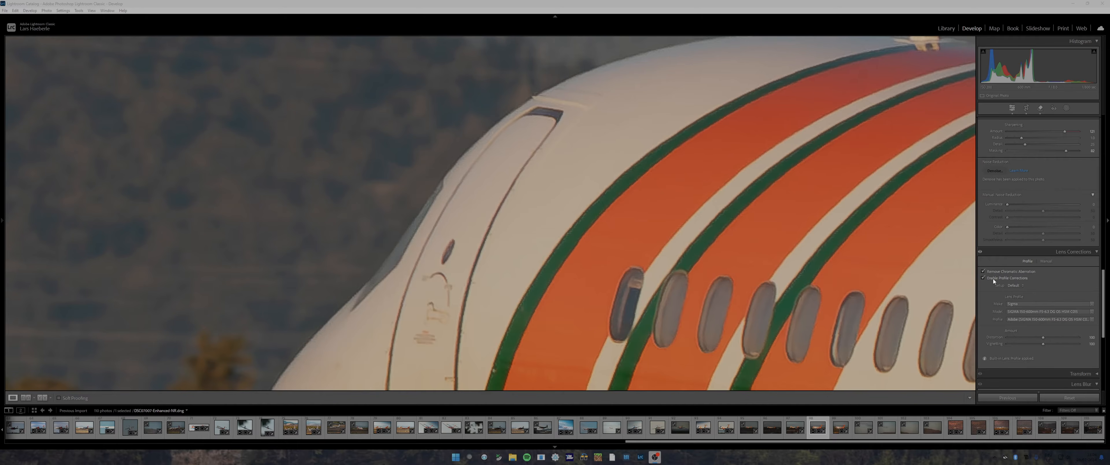
{"action": "left_click", "coordinate": [714, 247]}
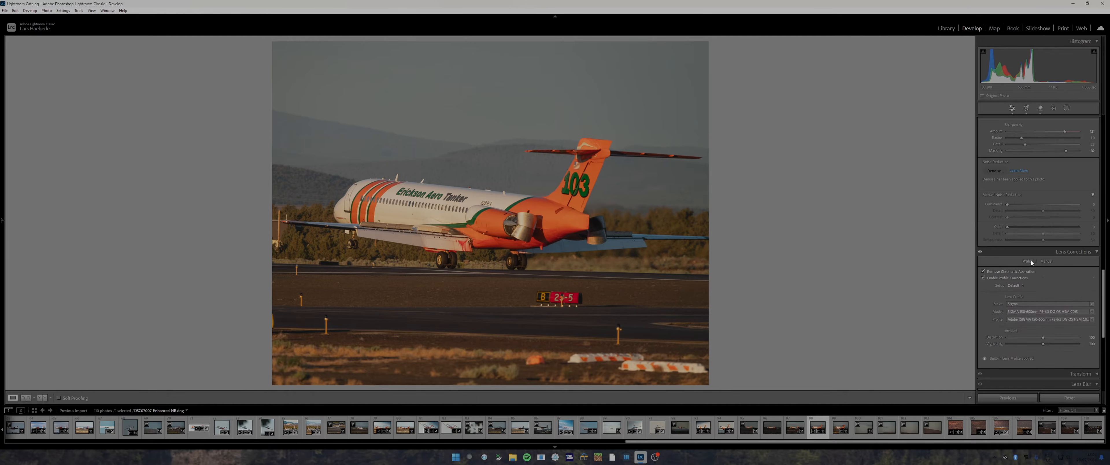
Step: Compare the photo with and without profile corrections, leave them enabled, and view the available Sigma lens models
{"action": "left_click", "coordinate": [982, 278]}
{"action": "left_click", "coordinate": [982, 278]}
{"action": "left_click", "coordinate": [983, 278]}
{"action": "left_click", "coordinate": [983, 278]}
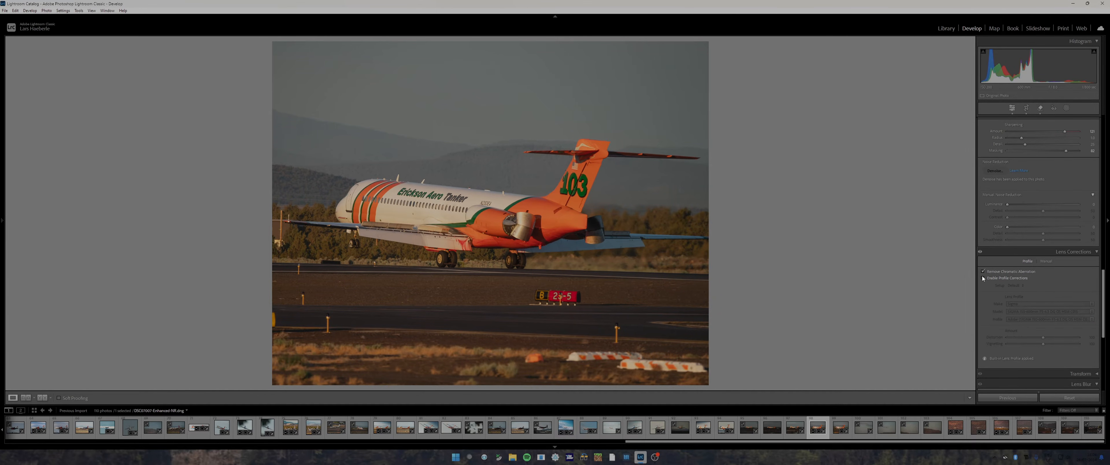
{"action": "left_click", "coordinate": [983, 278]}
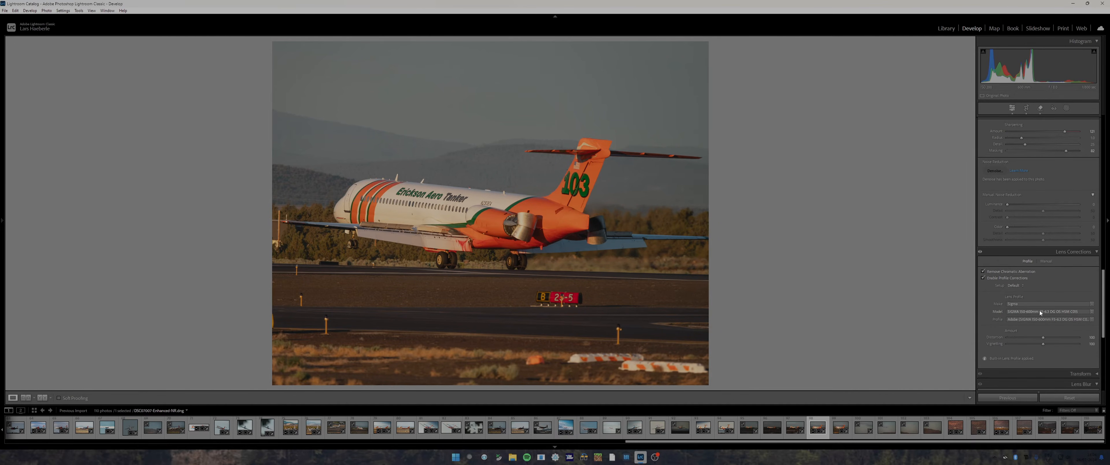
{"action": "left_click", "coordinate": [1041, 311]}
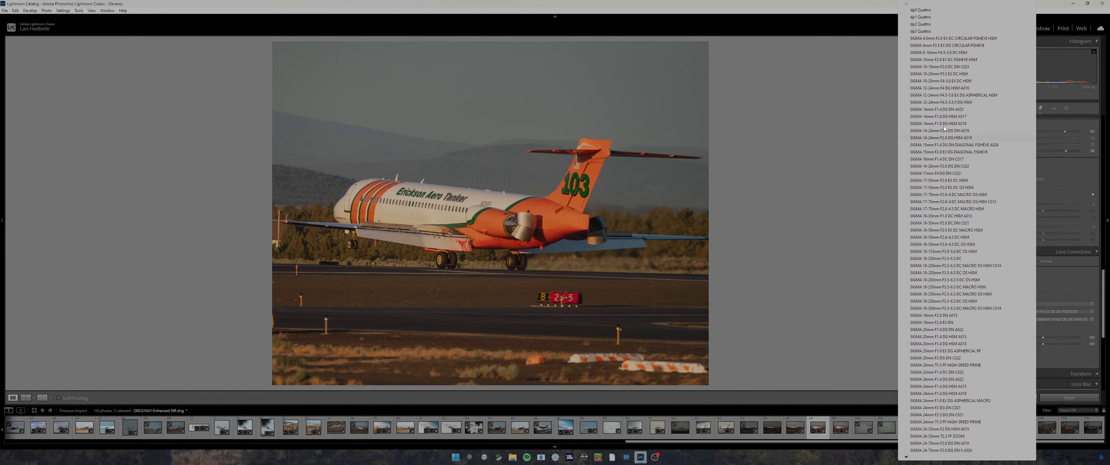
{"action": "left_click", "coordinate": [742, 221]}
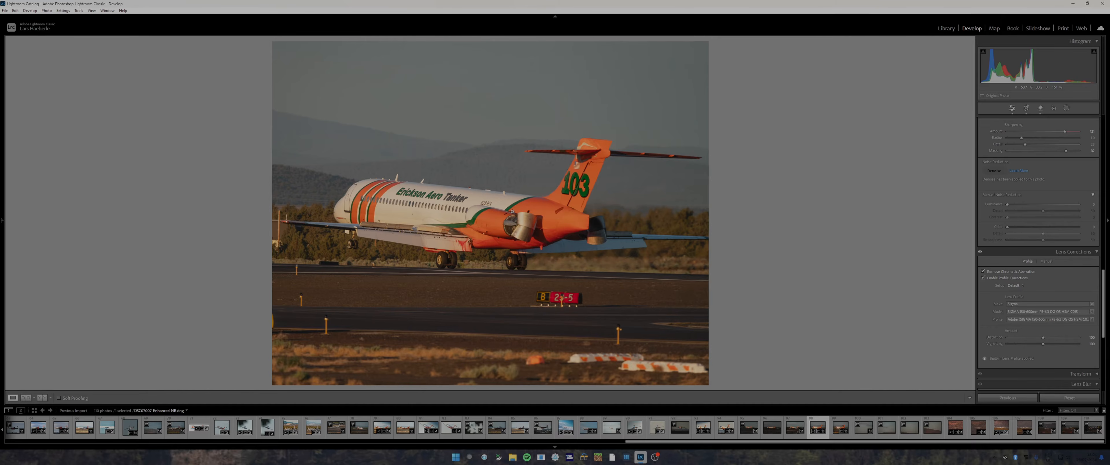
Step: Raise the photo's Whites and Blacks moderately
{"action": "scroll", "coordinate": [1042, 298], "scroll_direction": "up", "scroll_amount": 15}
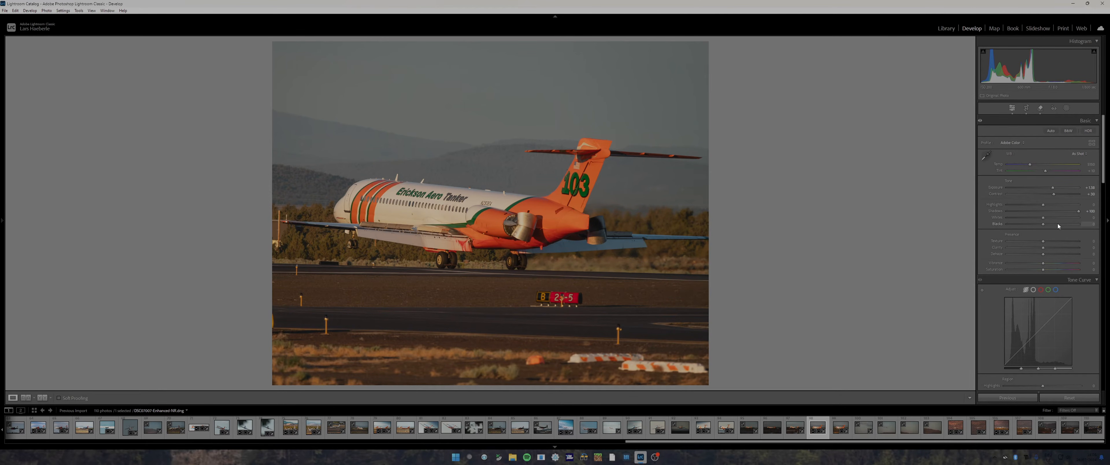
{"action": "mouse_move", "coordinate": [1048, 224]}
{"action": "left_mouse_down"}
{"action": "mouse_move", "coordinate": [1061, 225]}
{"action": "mouse_move", "coordinate": [1055, 217]}
{"action": "left_mouse_up"}
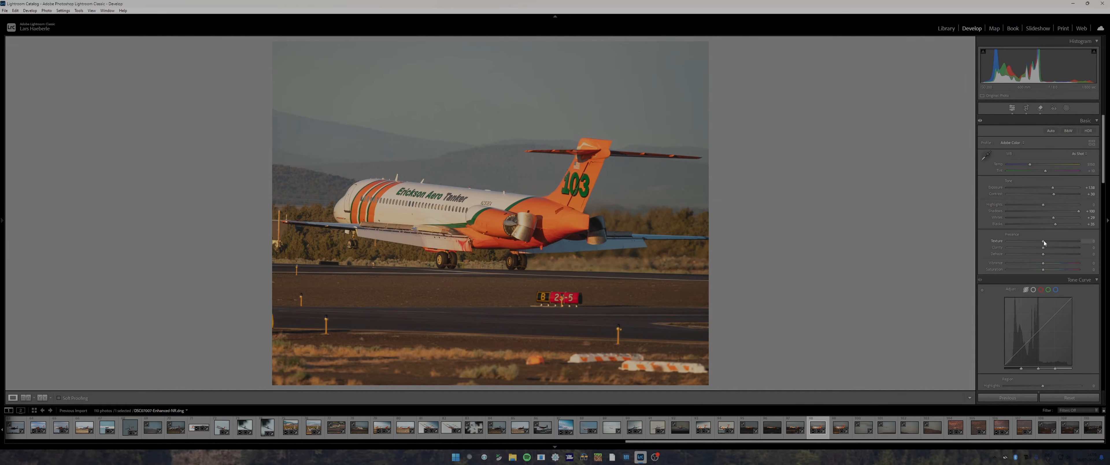
Step: Try Texture at +100 and examine the fuselage and the tailplane's edges up close for halos
{"action": "left_click_drag", "start_coordinate": [1047, 242], "coordinate": [1054, 241]}
{"action": "left_click", "coordinate": [391, 210]}
{"action": "left_click_drag", "start_coordinate": [579, 198], "coordinate": [608, 311]}
{"action": "left_click", "coordinate": [580, 248]}
{"action": "left_click_drag", "start_coordinate": [1069, 244], "coordinate": [1088, 244]}
{"action": "left_click", "coordinate": [463, 189]}
{"action": "left_click", "coordinate": [450, 164]}
{"action": "left_click", "coordinate": [560, 150]}
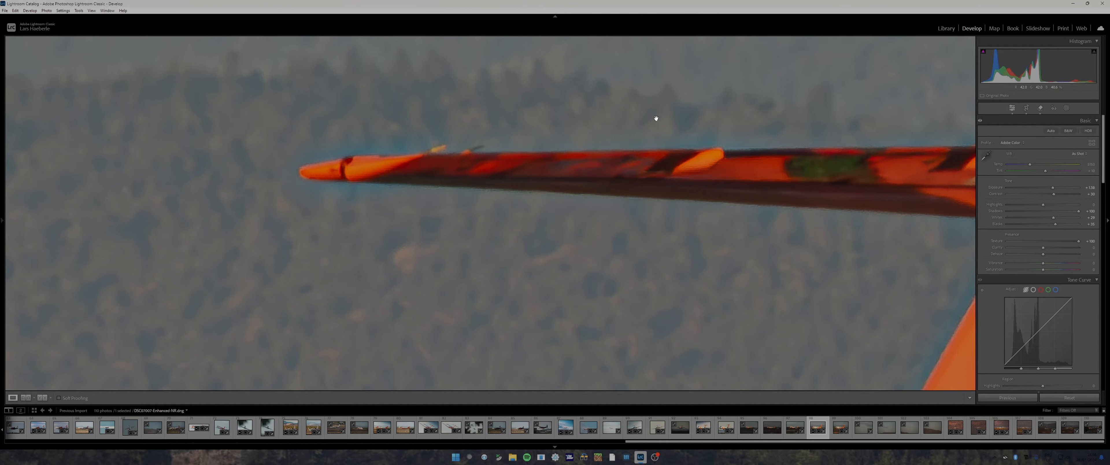
{"action": "left_click_drag", "start_coordinate": [382, 189], "coordinate": [445, 244]}
Step: Set Texture to about +40, judging the tailplane's edges up close
{"action": "left_click", "coordinate": [1054, 242]}
{"action": "left_click_drag", "start_coordinate": [1052, 244], "coordinate": [1052, 246]}
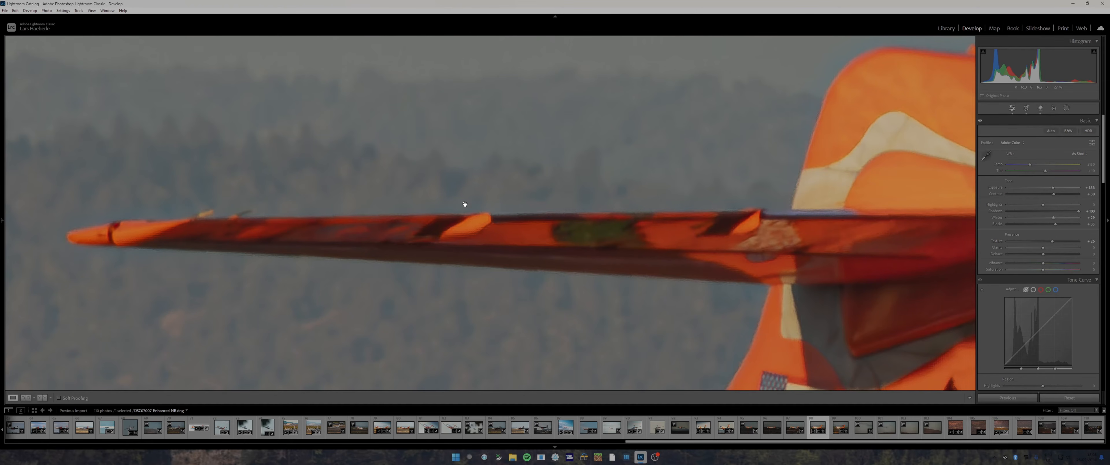
{"action": "left_click_drag", "start_coordinate": [285, 204], "coordinate": [490, 179]}
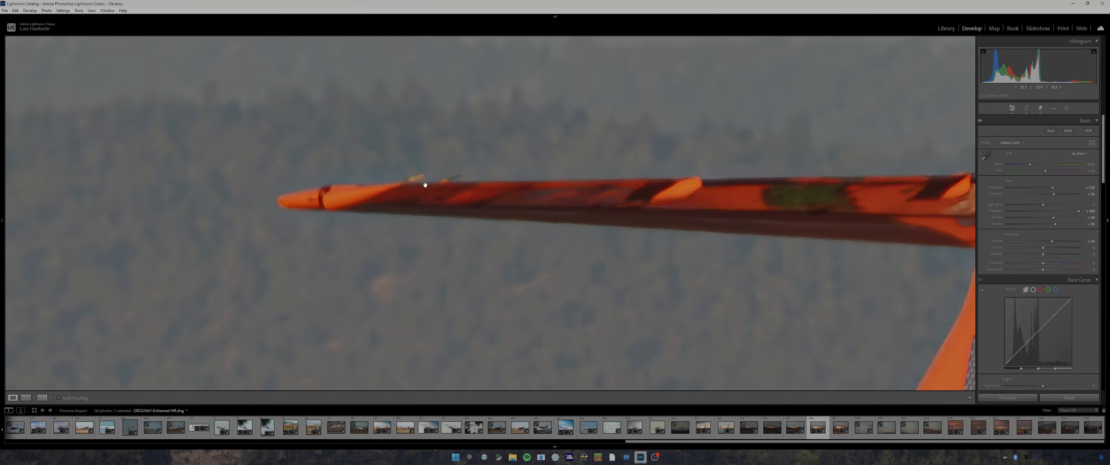
{"action": "mouse_move", "coordinate": [1055, 243]}
{"action": "left_mouse_down"}
{"action": "mouse_move", "coordinate": [1080, 244]}
{"action": "mouse_move", "coordinate": [1063, 246]}
{"action": "left_mouse_up"}
{"action": "left_click_drag", "start_coordinate": [1056, 244], "coordinate": [1057, 244]}
{"action": "left_click", "coordinate": [429, 185]}
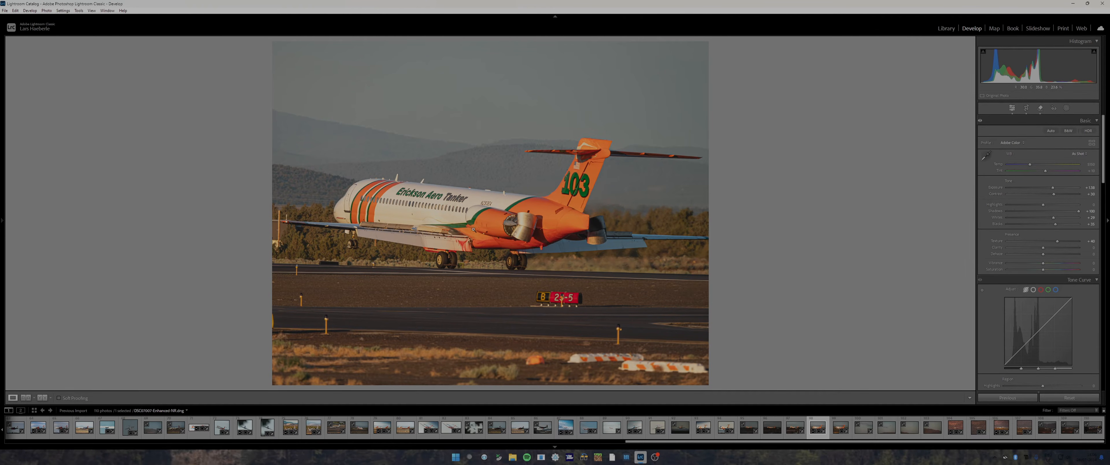
Step: Raise Clarity slightly and check its effect on the aircraft up close
{"action": "left_click_drag", "start_coordinate": [1043, 248], "coordinate": [1048, 250]}
{"action": "left_click", "coordinate": [453, 208]}
{"action": "left_click_drag", "start_coordinate": [557, 231], "coordinate": [579, 229]}
{"action": "left_click", "coordinate": [291, 215]}
Step: Try a strong Dehaze on the photo and reset it to zero
{"action": "mouse_move", "coordinate": [1076, 247]}
{"action": "left_mouse_down"}
{"action": "mouse_move", "coordinate": [1109, 244]}
{"action": "mouse_move", "coordinate": [1072, 253]}
{"action": "left_mouse_up"}
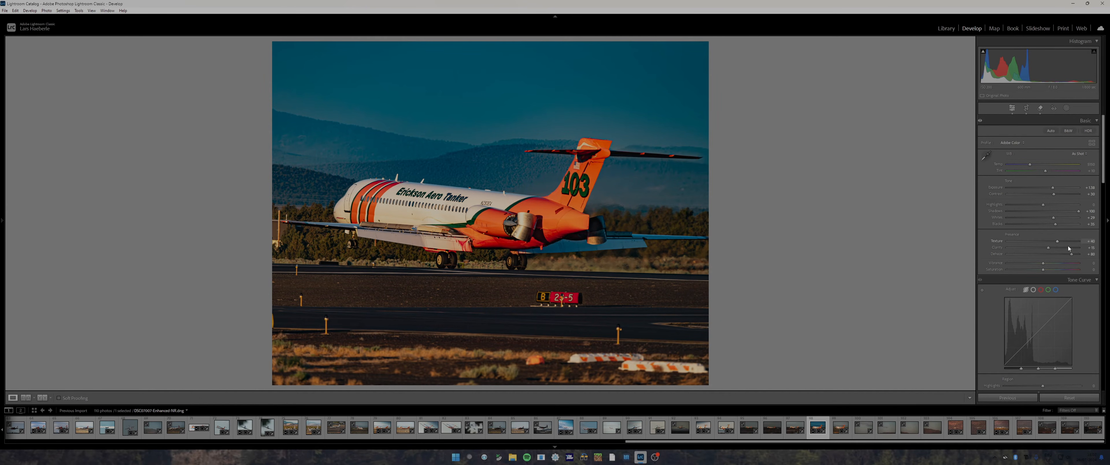
{"action": "double_click", "coordinate": [1072, 255]}
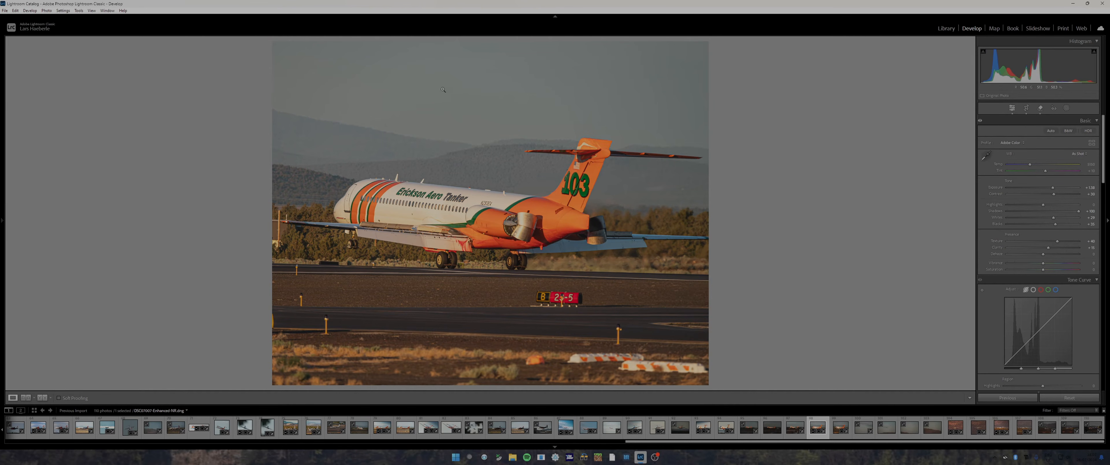
Step: Raise Dehaze slightly
{"action": "left_click_drag", "start_coordinate": [1043, 255], "coordinate": [1044, 255]}
Step: Shape the Tone Curve into a gentle S by raising the Lights region and lowering the Shadows region
{"action": "scroll", "coordinate": [1085, 219], "scroll_direction": "down", "scroll_amount": 3}
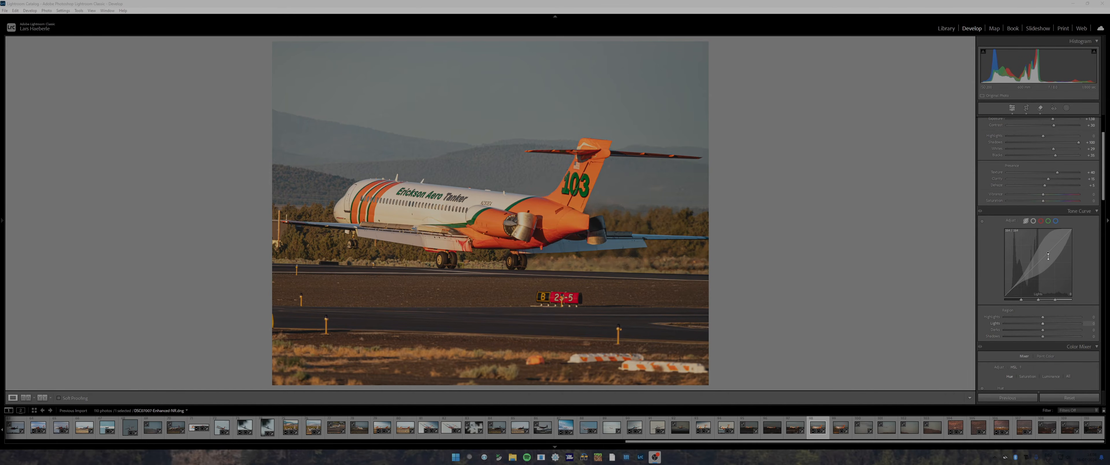
{"action": "mouse_move", "coordinate": [1018, 286]}
{"action": "left_mouse_down"}
{"action": "mouse_move", "coordinate": [1019, 273]}
{"action": "mouse_move", "coordinate": [1019, 289]}
{"action": "left_mouse_up"}
{"action": "double_click", "coordinate": [1017, 337]}
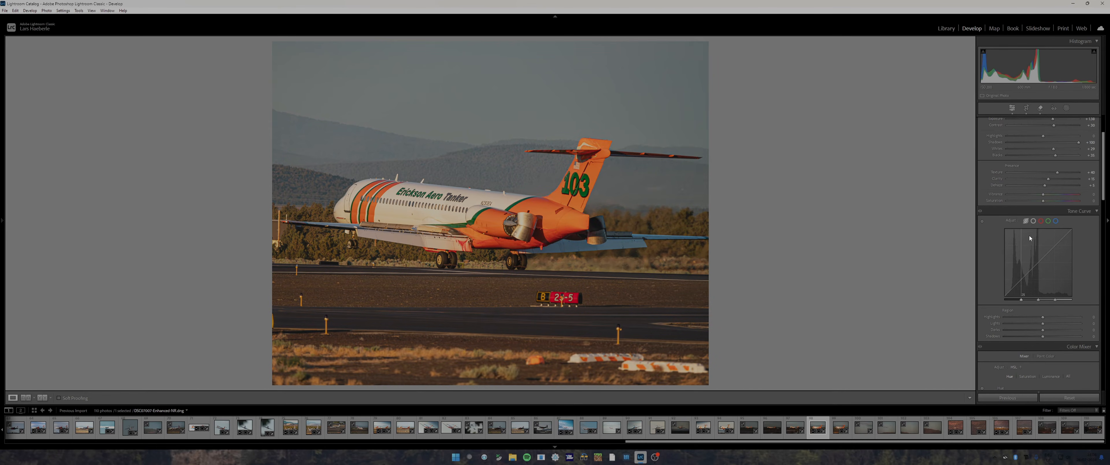
{"action": "scroll", "coordinate": [1026, 301], "scroll_direction": "down", "scroll_amount": 2}
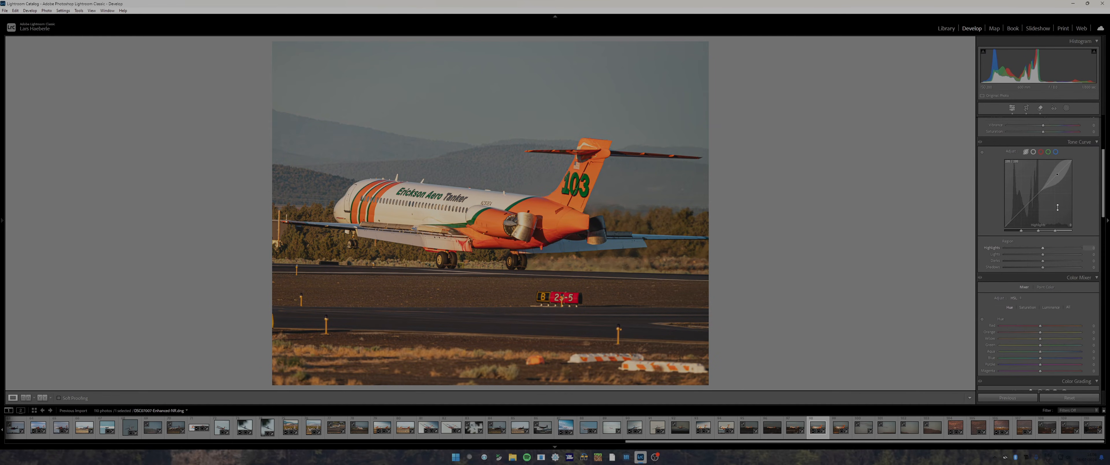
{"action": "scroll", "coordinate": [1059, 207], "scroll_direction": "up", "scroll_amount": 2}
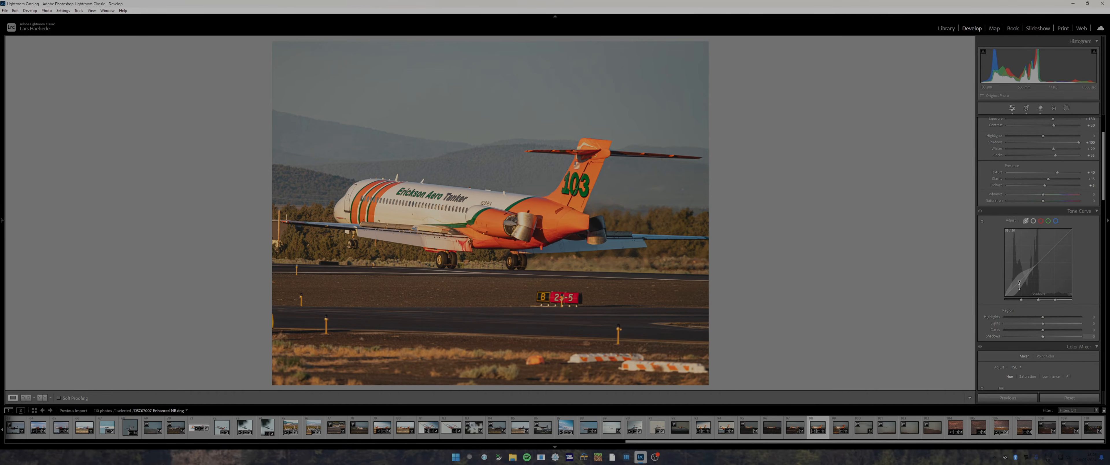
{"action": "left_click_drag", "start_coordinate": [1020, 279], "coordinate": [1021, 282]}
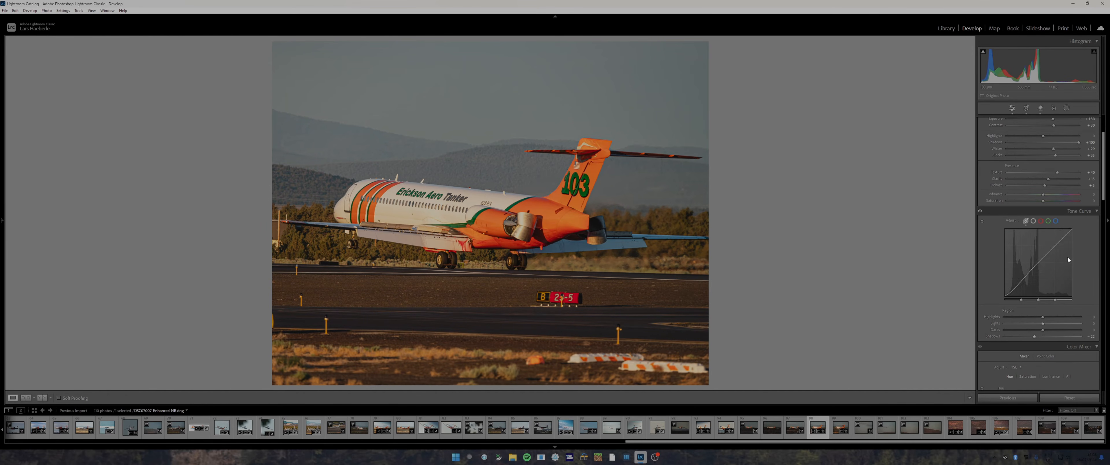
{"action": "left_click_drag", "start_coordinate": [1054, 266], "coordinate": [1054, 259]}
{"action": "left_click_drag", "start_coordinate": [1019, 281], "coordinate": [1019, 284]}
Step: Try pulling the blue channel's tone curve all the way down, reset it and return to the parametric curve
{"action": "left_click", "coordinate": [1041, 221]}
{"action": "left_click", "coordinate": [1049, 221]}
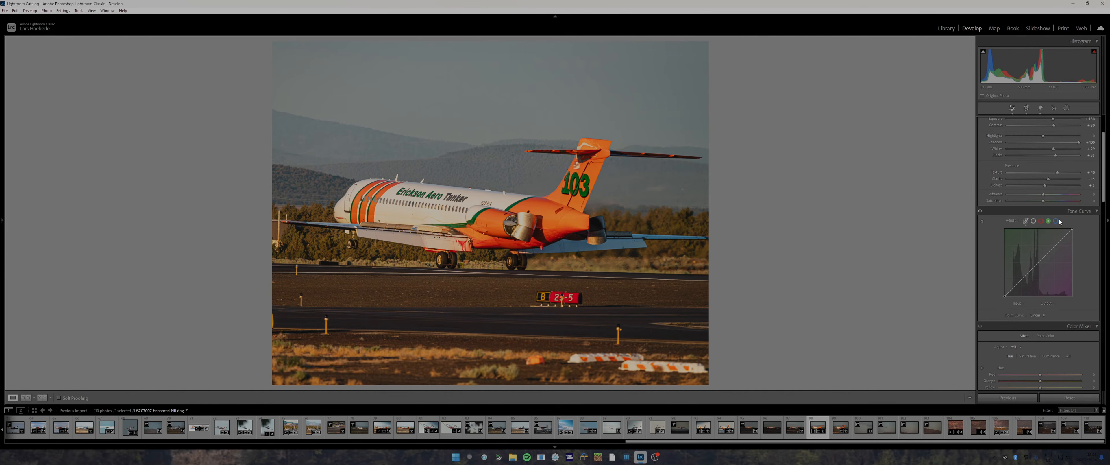
{"action": "left_click", "coordinate": [1056, 221]}
{"action": "left_click_drag", "start_coordinate": [1036, 258], "coordinate": [1086, 304]}
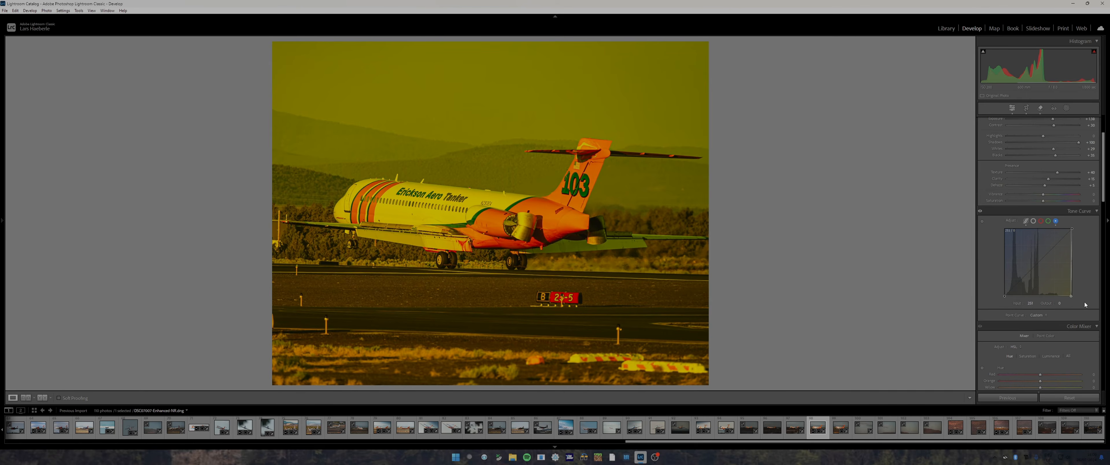
{"action": "double_click", "coordinate": [1070, 295]}
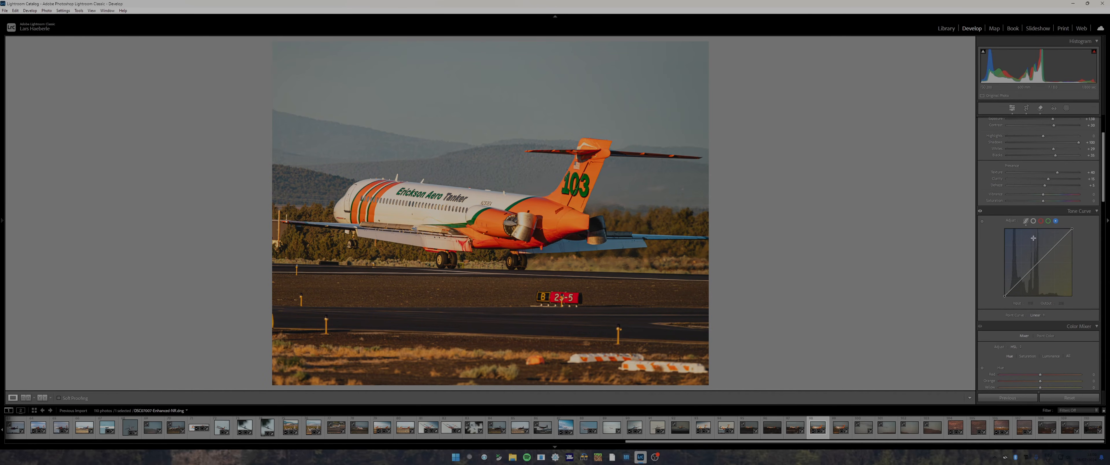
{"action": "left_click", "coordinate": [1025, 221]}
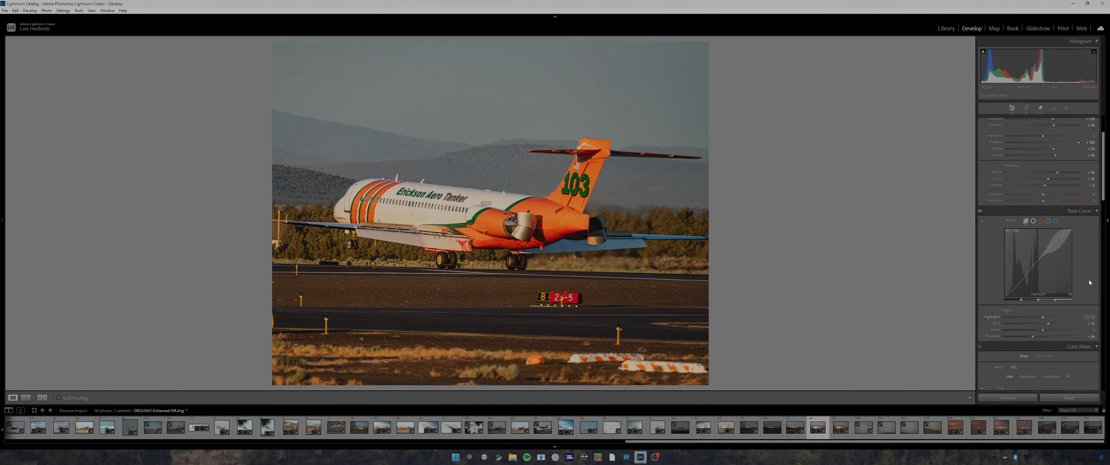
Step: Try hue shifts on individual colours in the Color Mixer and reset them
{"action": "scroll", "coordinate": [1043, 301], "scroll_direction": "down", "scroll_amount": 3}
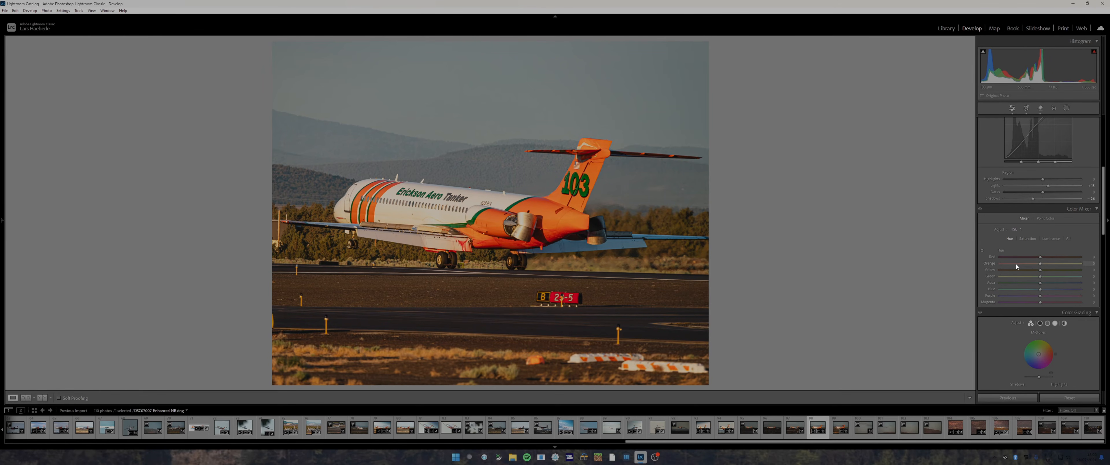
{"action": "left_click", "coordinate": [314, 237]}
{"action": "left_click", "coordinate": [332, 242]}
{"action": "left_click_drag", "start_coordinate": [1040, 278], "coordinate": [1047, 279]}
{"action": "left_click_drag", "start_coordinate": [1080, 276], "coordinate": [1028, 279]}
{"action": "double_click", "coordinate": [1028, 277]}
{"action": "mouse_move", "coordinate": [1099, 271]}
{"action": "left_mouse_down"}
{"action": "mouse_move", "coordinate": [965, 265]}
{"action": "mouse_move", "coordinate": [1087, 260]}
{"action": "mouse_move", "coordinate": [1081, 272]}
{"action": "left_mouse_up"}
{"action": "left_click_drag", "start_coordinate": [1066, 273], "coordinate": [886, 267]}
{"action": "double_click", "coordinate": [1000, 272]}
{"action": "scroll", "coordinate": [1017, 329], "scroll_direction": "down", "scroll_amount": 3}
{"action": "scroll", "coordinate": [1035, 259], "scroll_direction": "up", "scroll_amount": 10}
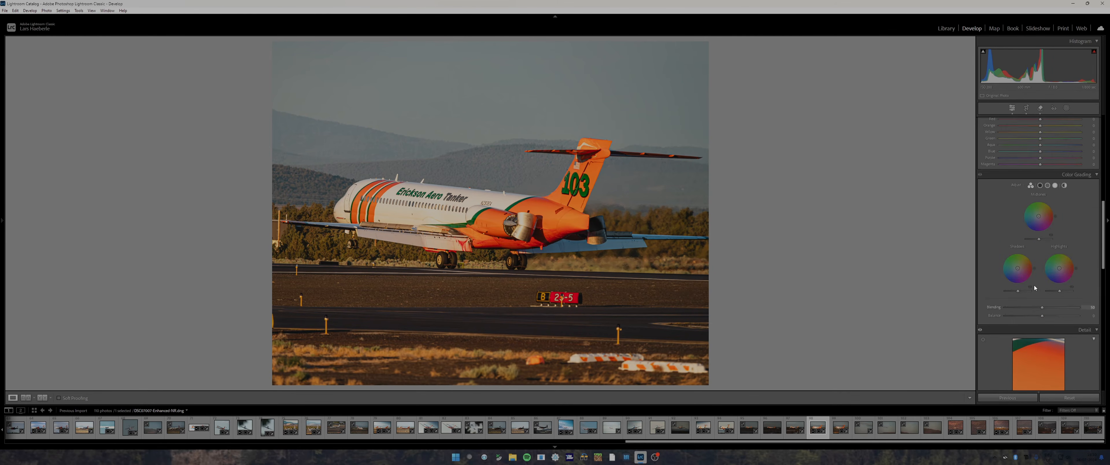
{"action": "scroll", "coordinate": [1045, 142], "scroll_direction": "down", "scroll_amount": 5}
{"action": "scroll", "coordinate": [1043, 147], "scroll_direction": "up", "scroll_amount": 5}
{"action": "scroll", "coordinate": [1043, 151], "scroll_direction": "down", "scroll_amount": 3}
{"action": "scroll", "coordinate": [1041, 160], "scroll_direction": "up", "scroll_amount": 3}
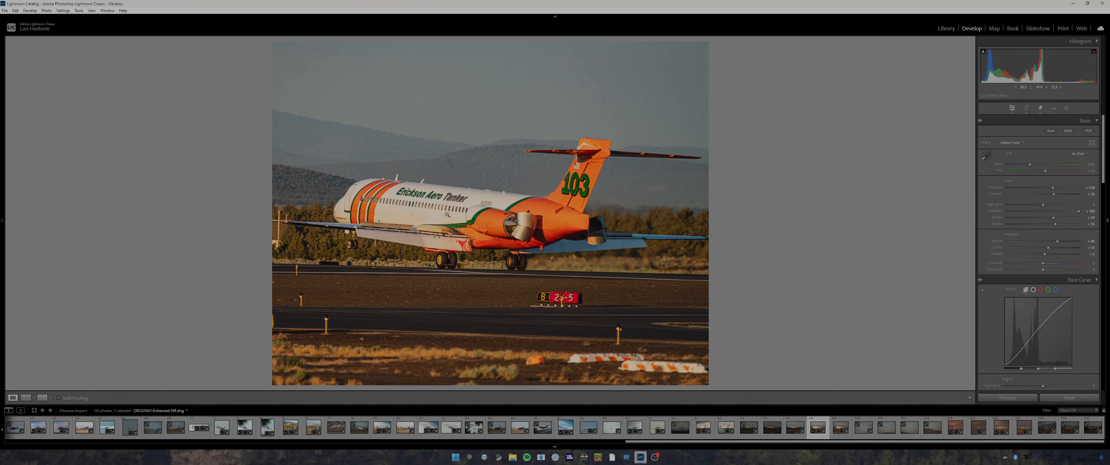
Step: Add a linear gradient mask from the photo's upper right corner and rotate it to cover the sky
{"action": "left_click", "coordinate": [1066, 107]}
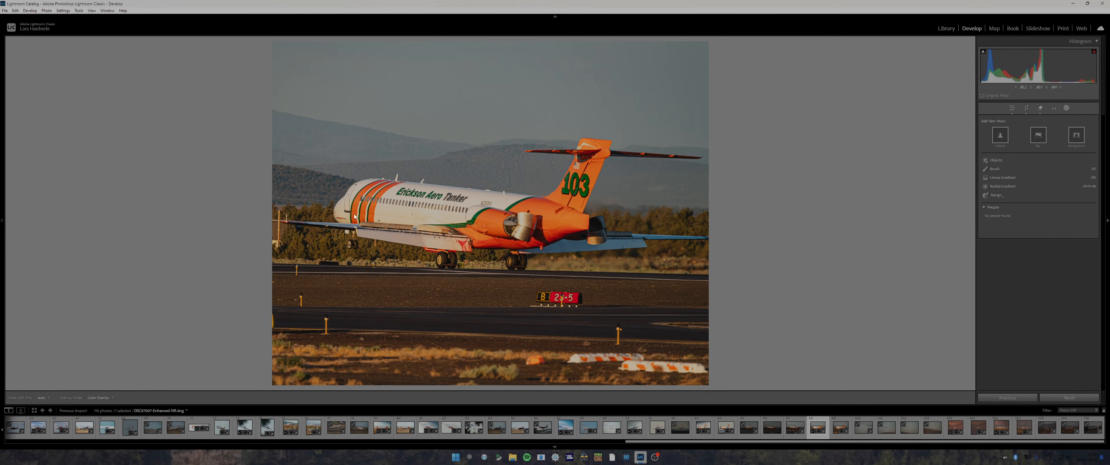
{"action": "left_click", "coordinate": [1008, 178]}
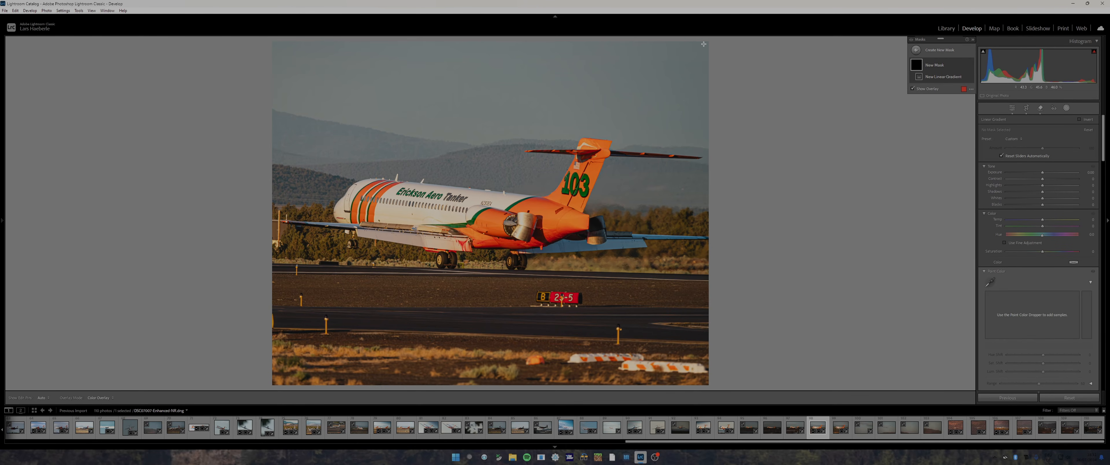
{"action": "left_click_drag", "start_coordinate": [704, 44], "coordinate": [450, 248]}
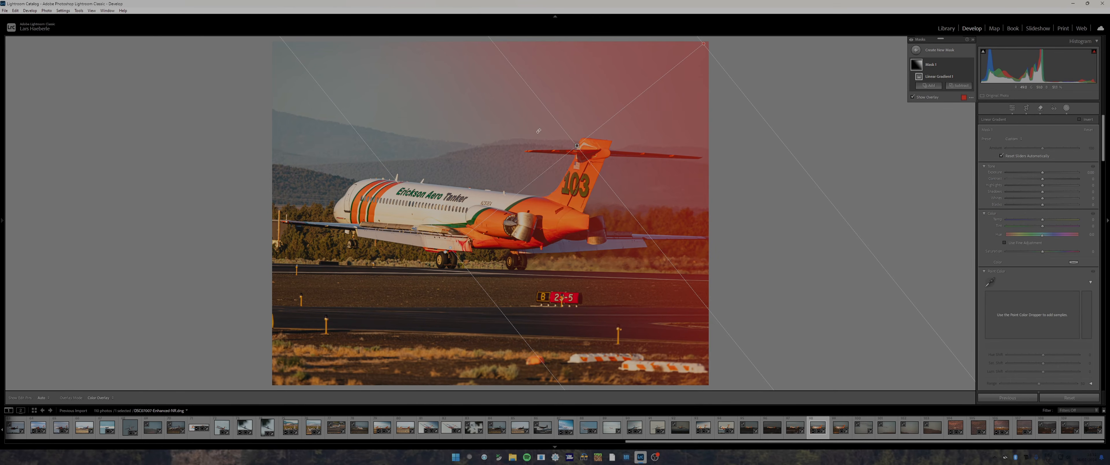
{"action": "left_click_drag", "start_coordinate": [469, 255], "coordinate": [529, 244]}
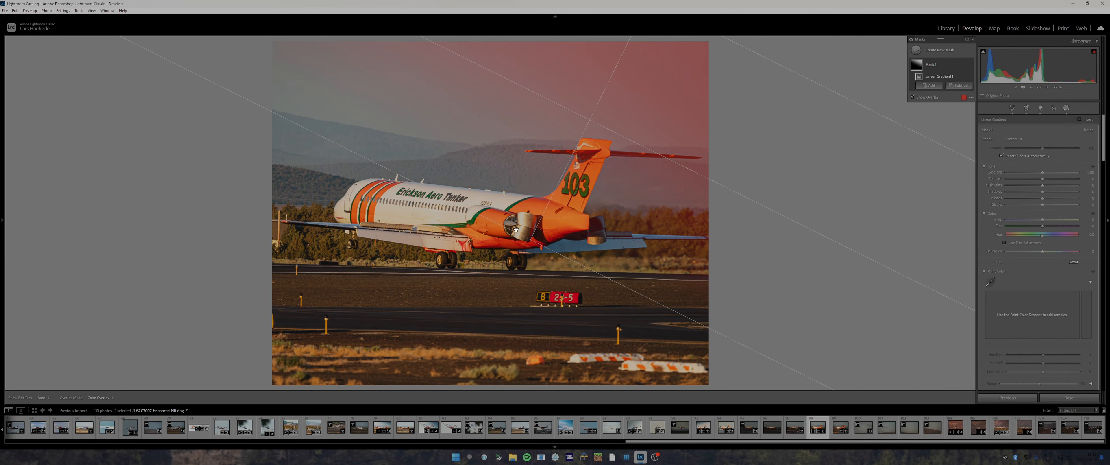
Step: Lower the exposure and cool the temperature of the upper right gradient, and refine its angle and position over the sky
{"action": "left_click_drag", "start_coordinate": [1044, 173], "coordinate": [1030, 173]}
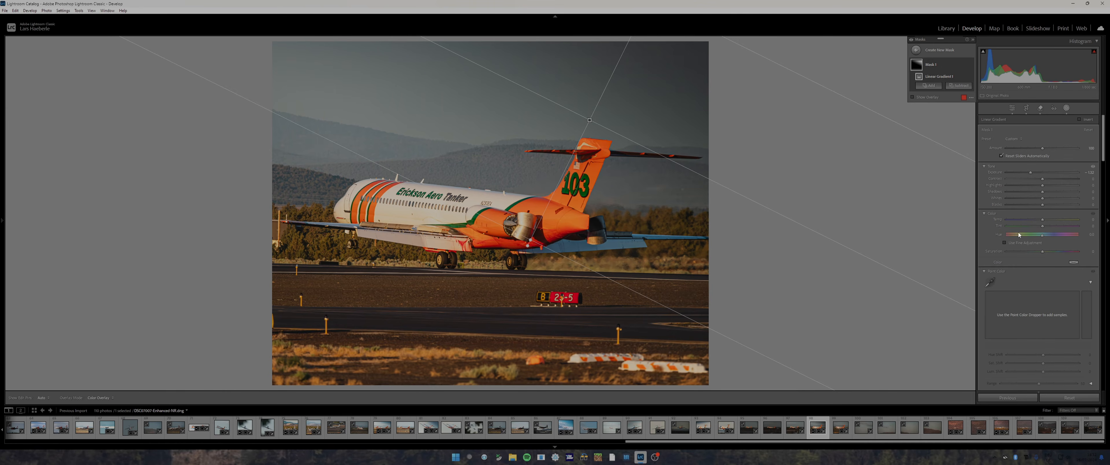
{"action": "left_click_drag", "start_coordinate": [1042, 220], "coordinate": [1041, 222]}
{"action": "left_click_drag", "start_coordinate": [534, 252], "coordinate": [570, 199]}
{"action": "left_click_drag", "start_coordinate": [600, 98], "coordinate": [592, 118]}
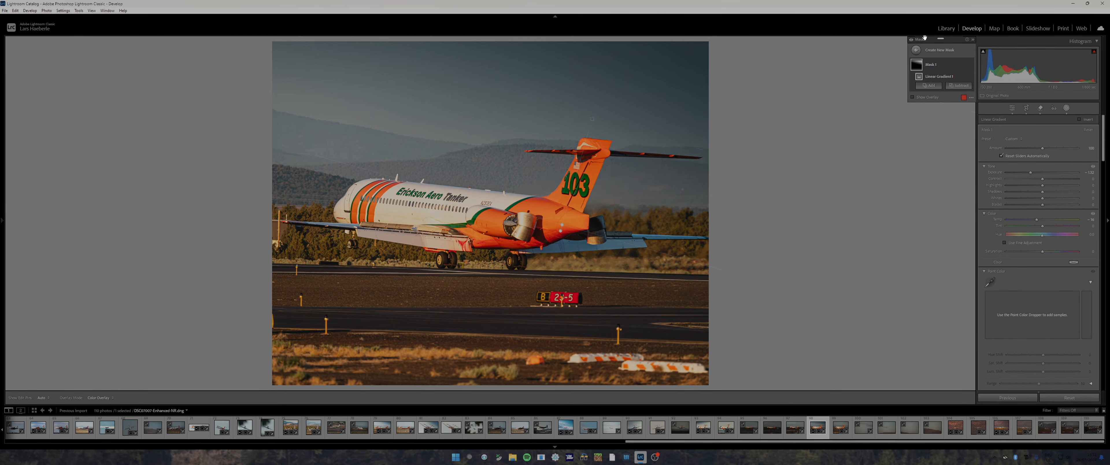
Step: Add a second linear gradient mask from the photo's upper left corner, angled across the sky and hills
{"action": "left_click", "coordinate": [916, 52]}
{"action": "left_click", "coordinate": [960, 116]}
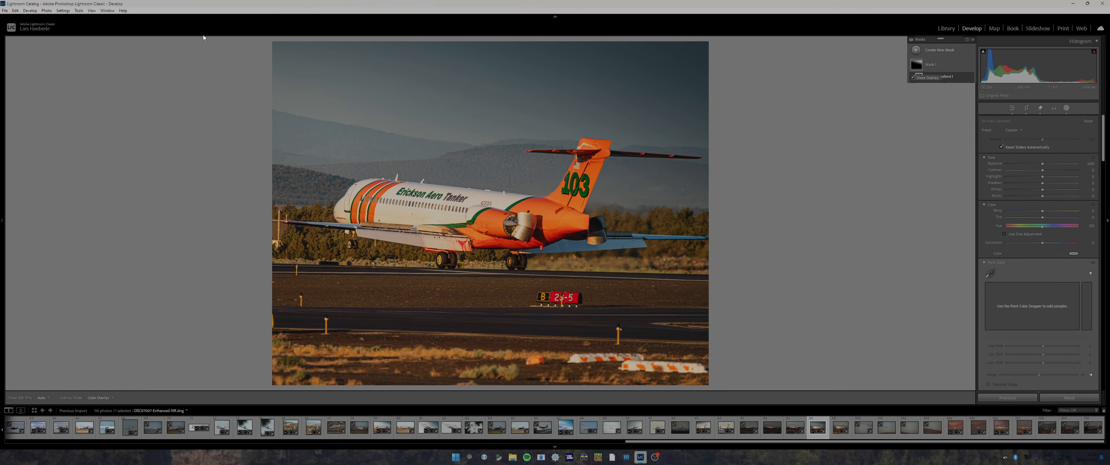
{"action": "left_click_drag", "start_coordinate": [266, 41], "coordinate": [474, 361]}
{"action": "left_click_drag", "start_coordinate": [370, 198], "coordinate": [349, 103]}
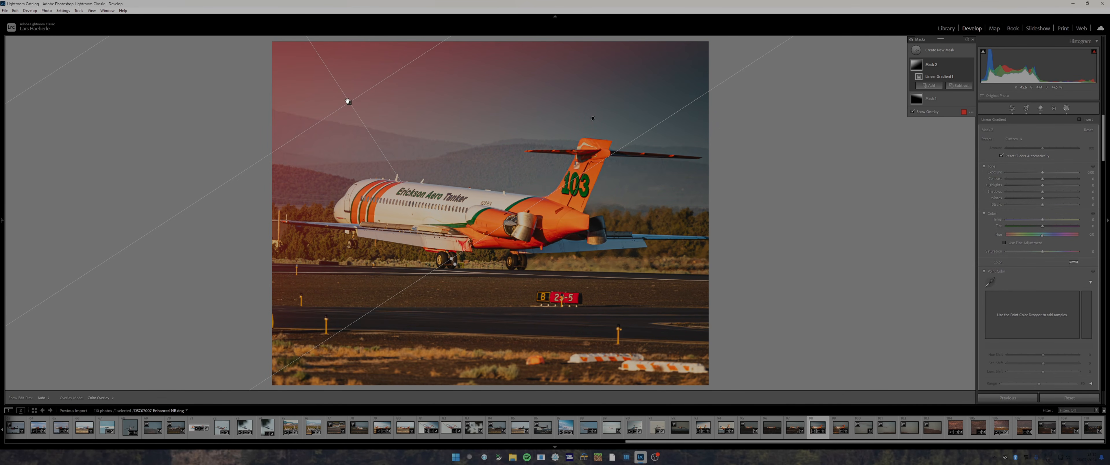
Step: Raise the exposure and warm the temperature of the upper left gradient, and leave masking
{"action": "left_click_drag", "start_coordinate": [1042, 172], "coordinate": [1055, 175]}
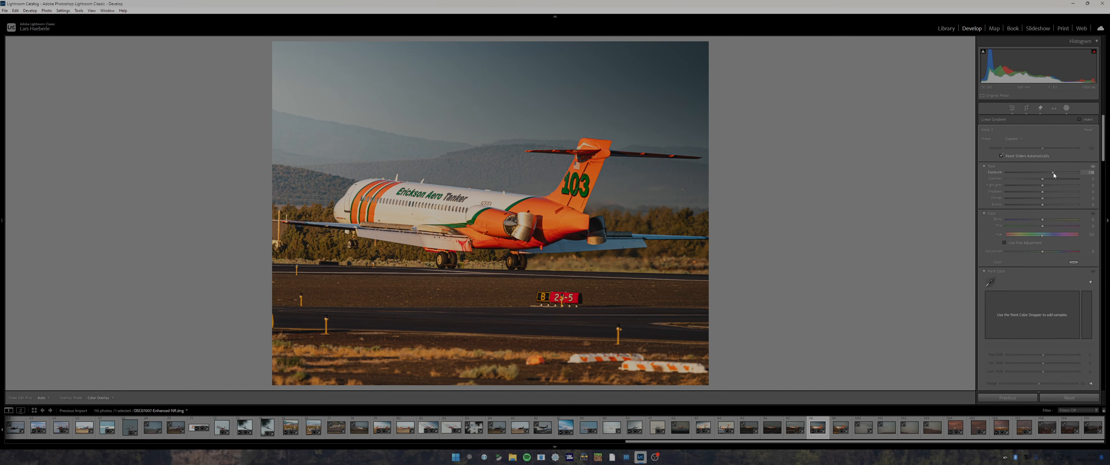
{"action": "left_click_drag", "start_coordinate": [1043, 220], "coordinate": [1050, 220]}
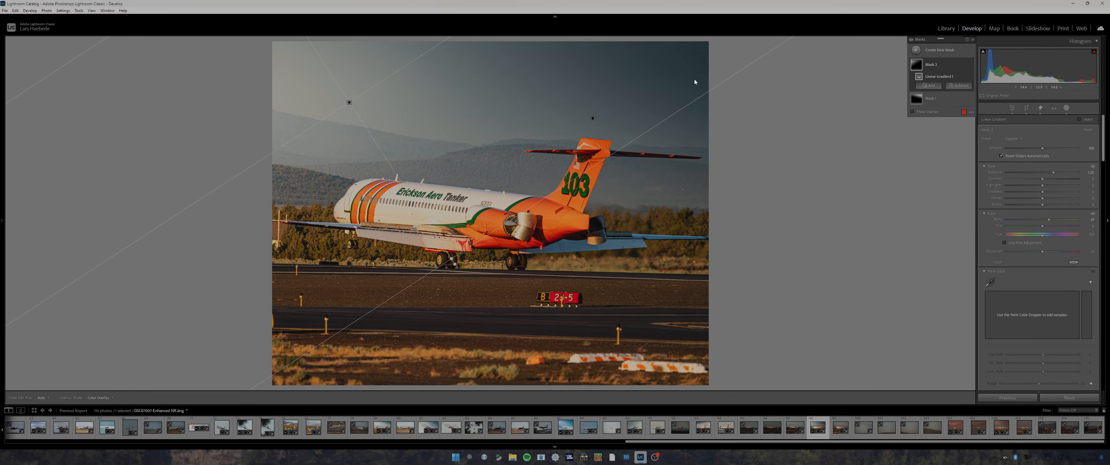
{"action": "left_click", "coordinate": [1012, 108]}
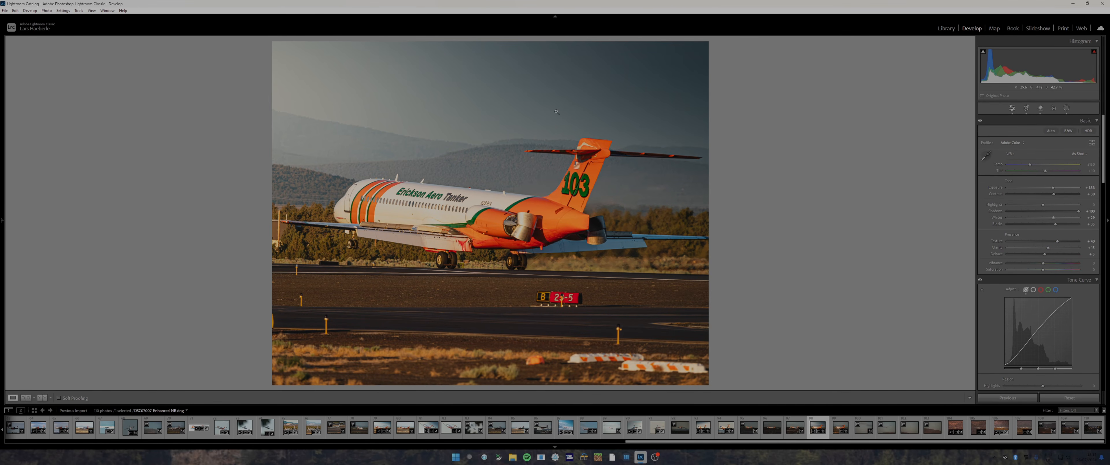
Step: Add a third linear gradient mask rising from the photo's bottom edge to just below the fuselage
{"action": "left_click", "coordinate": [1066, 108]}
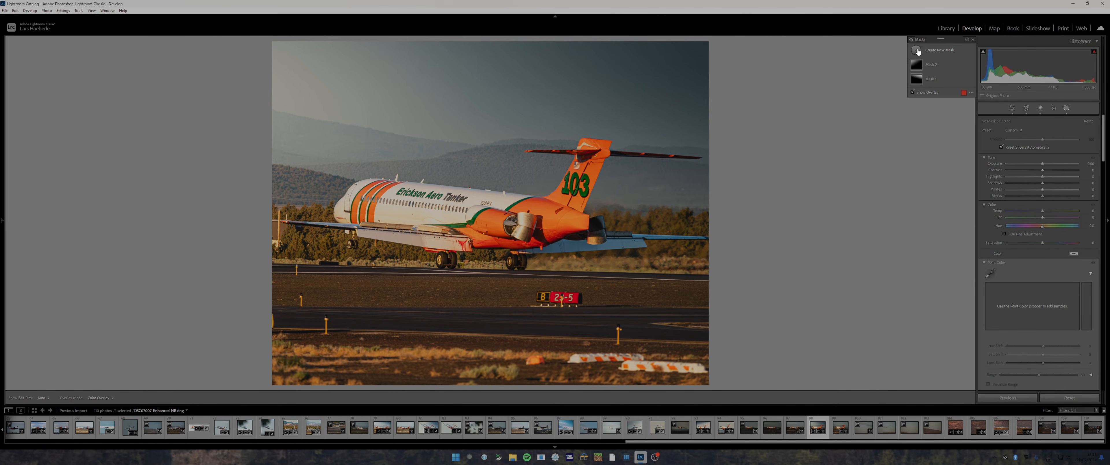
{"action": "left_click", "coordinate": [927, 50]}
{"action": "left_click", "coordinate": [954, 117]}
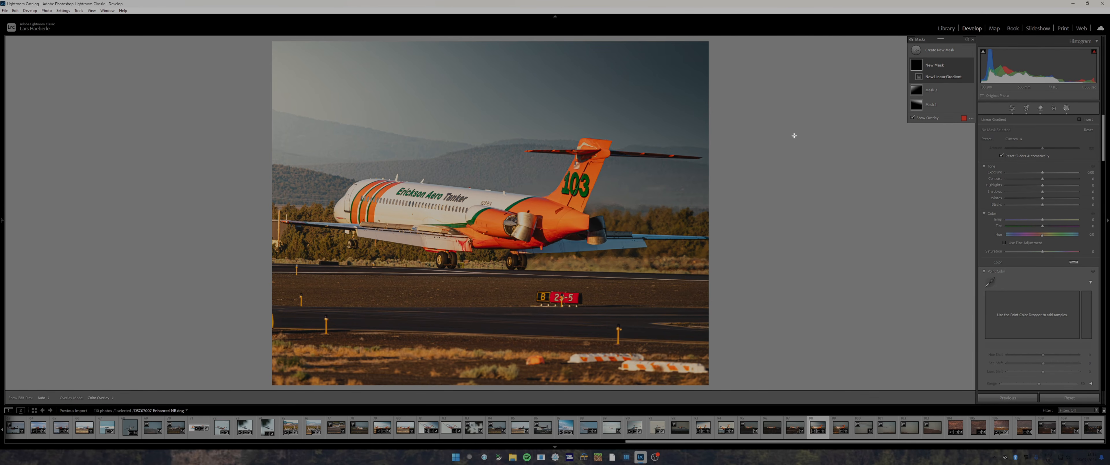
{"action": "left_click_drag", "start_coordinate": [478, 383], "coordinate": [478, 243]}
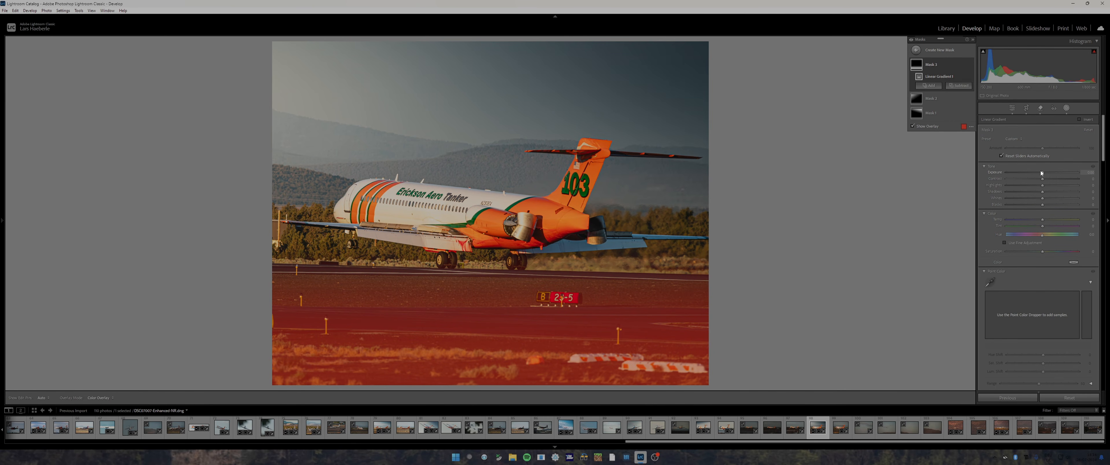
Step: Set the foreground gradient's Sharpness to -100 and leave masking
{"action": "scroll", "coordinate": [1050, 199], "scroll_direction": "down", "scroll_amount": 3}
{"action": "scroll", "coordinate": [1050, 199], "scroll_direction": "down", "scroll_amount": 3}
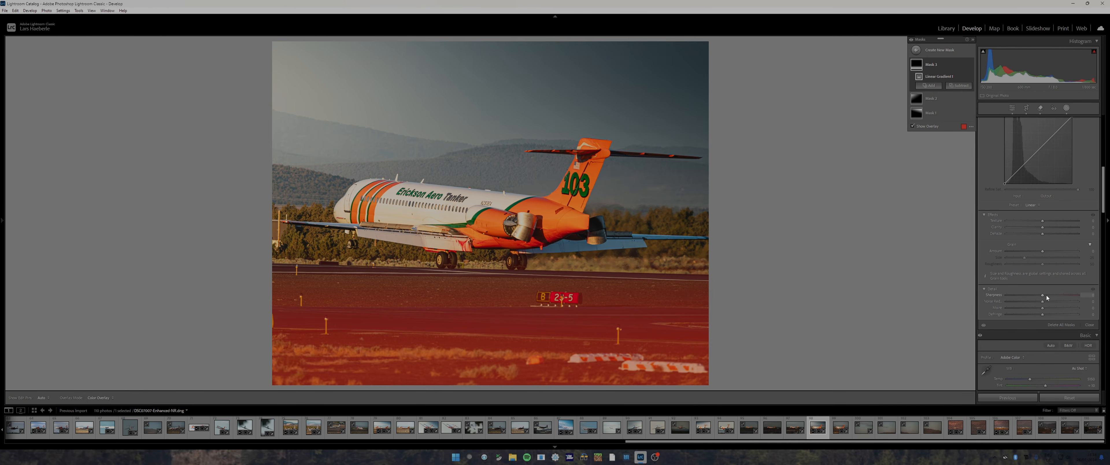
{"action": "left_click_drag", "start_coordinate": [1043, 297], "coordinate": [1001, 296]}
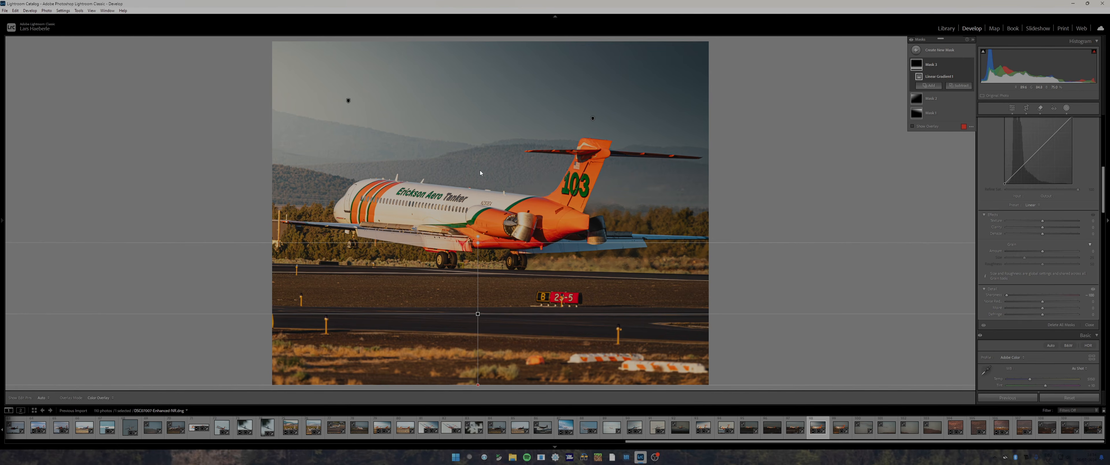
{"action": "left_click", "coordinate": [1013, 108]}
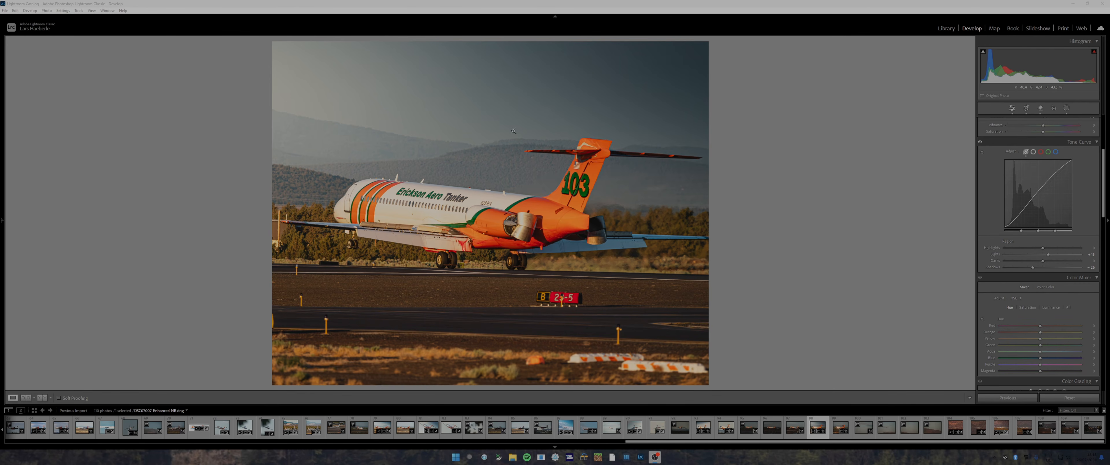
Step: Examine the fuselage's upper edge and the wing behind the engine up close for edge artifacts
{"action": "left_click", "coordinate": [427, 183]}
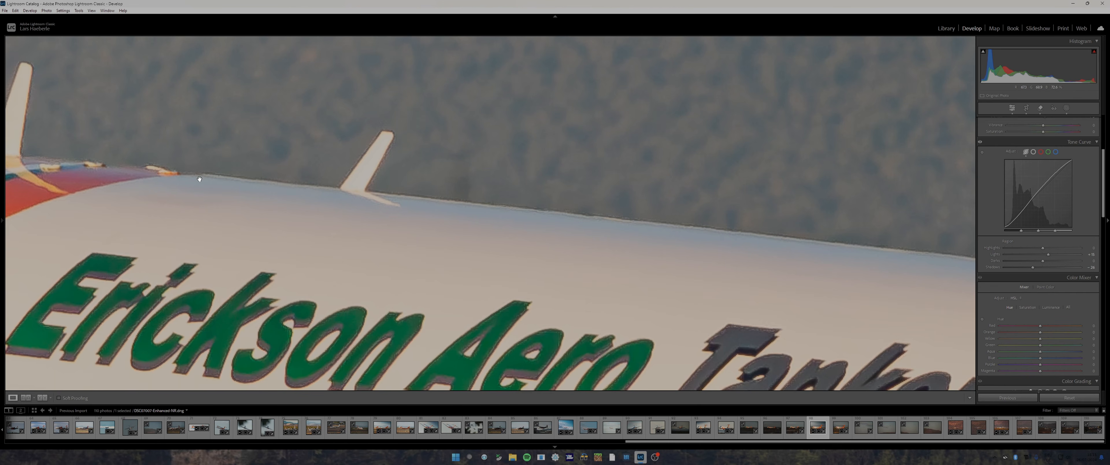
{"action": "left_click_drag", "start_coordinate": [915, 264], "coordinate": [377, 179]}
{"action": "left_click_drag", "start_coordinate": [605, 209], "coordinate": [197, 176]}
{"action": "left_click_drag", "start_coordinate": [297, 177], "coordinate": [719, 226]}
{"action": "left_click", "coordinate": [466, 178]}
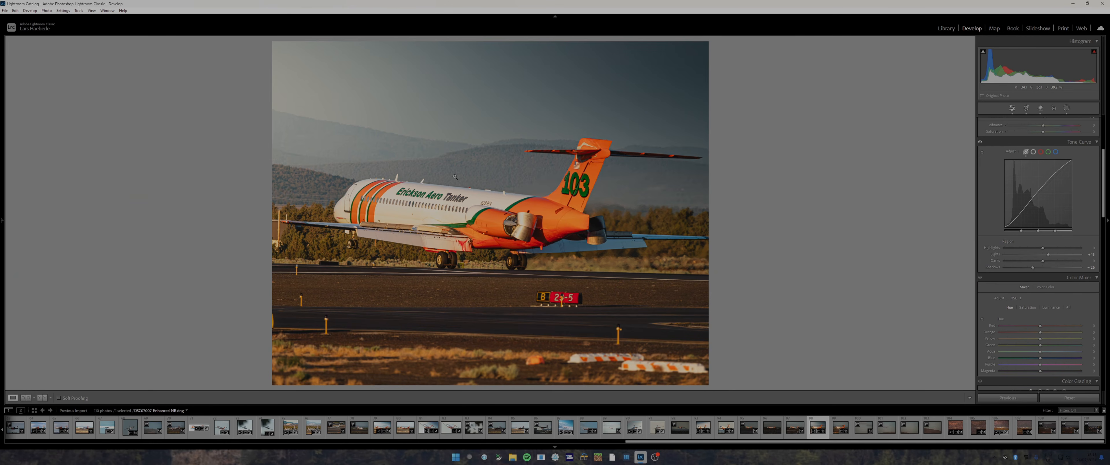
{"action": "left_click", "coordinate": [631, 243]}
{"action": "left_click_drag", "start_coordinate": [664, 177], "coordinate": [770, 242]}
{"action": "left_click", "coordinate": [758, 244]}
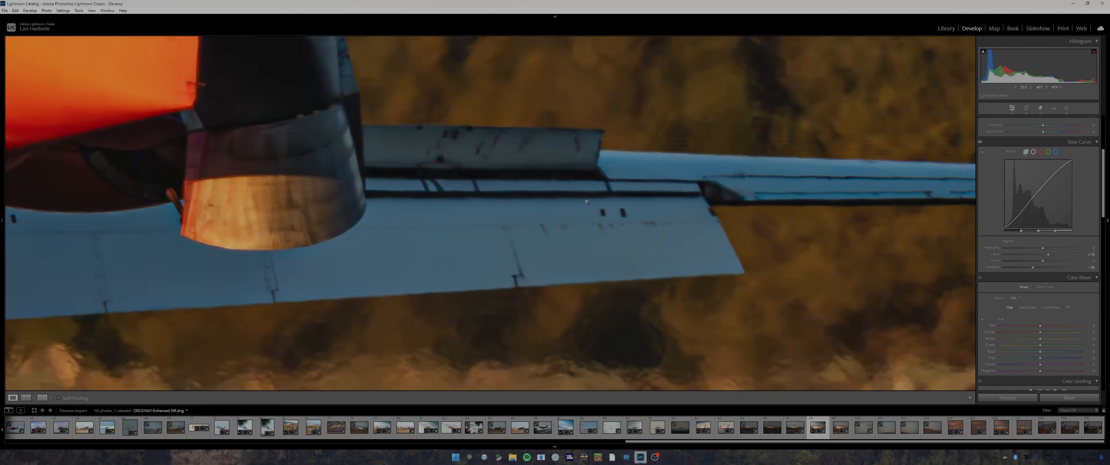
Step: Try a strong increase of the Blue saturation in the Color Mixer and inspect the engine and wing up close
{"action": "scroll", "coordinate": [741, 248], "scroll_direction": "down", "scroll_amount": 2}
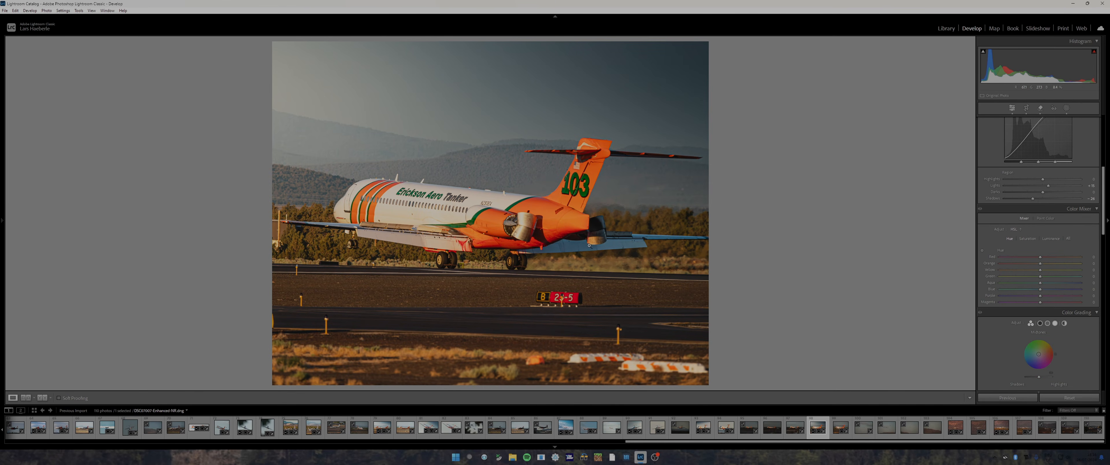
{"action": "left_click", "coordinate": [1029, 240]}
{"action": "left_click_drag", "start_coordinate": [1062, 292], "coordinate": [1095, 288]}
{"action": "left_click", "coordinate": [523, 231]}
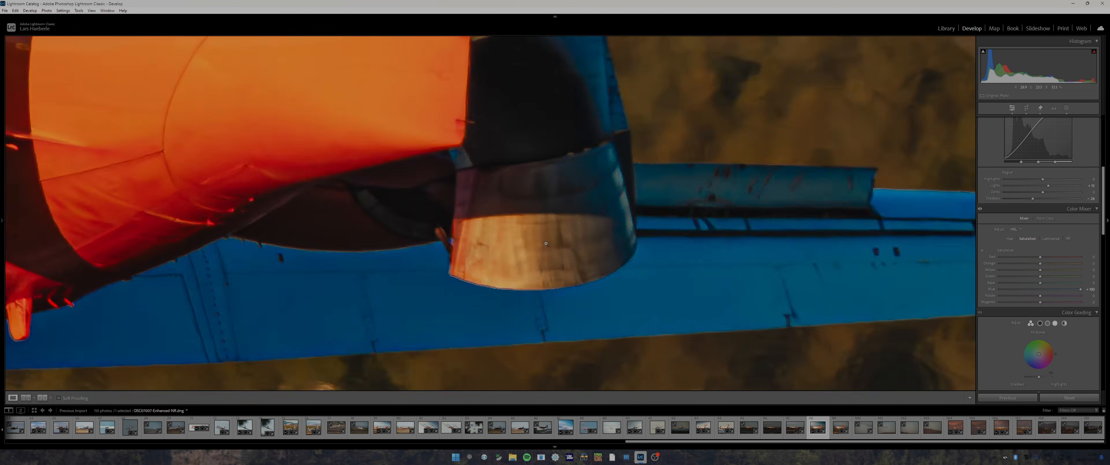
{"action": "left_click", "coordinate": [546, 244]}
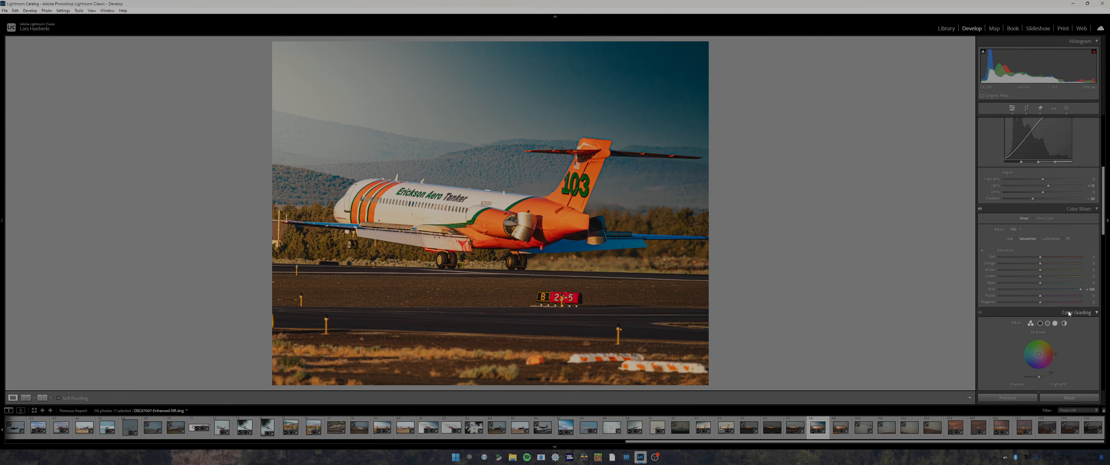
Step: Strongly reduce the Blue saturation in the Color Mixer to remove the blue cast from the wing and fuselage
{"action": "left_click_drag", "start_coordinate": [1080, 289], "coordinate": [1006, 291]}
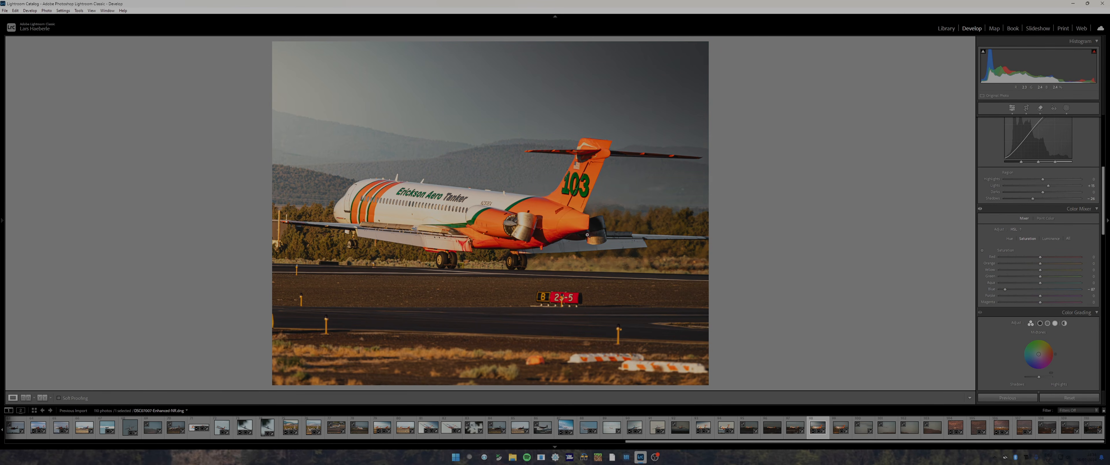
{"action": "left_click", "coordinate": [431, 183]}
{"action": "left_click", "coordinate": [431, 228]}
{"action": "left_click_drag", "start_coordinate": [999, 289], "coordinate": [1003, 288]}
Step: Compare the photo's before and after versions side by side and return to the single view
{"action": "scroll", "coordinate": [1020, 114], "scroll_direction": "up", "scroll_amount": 5}
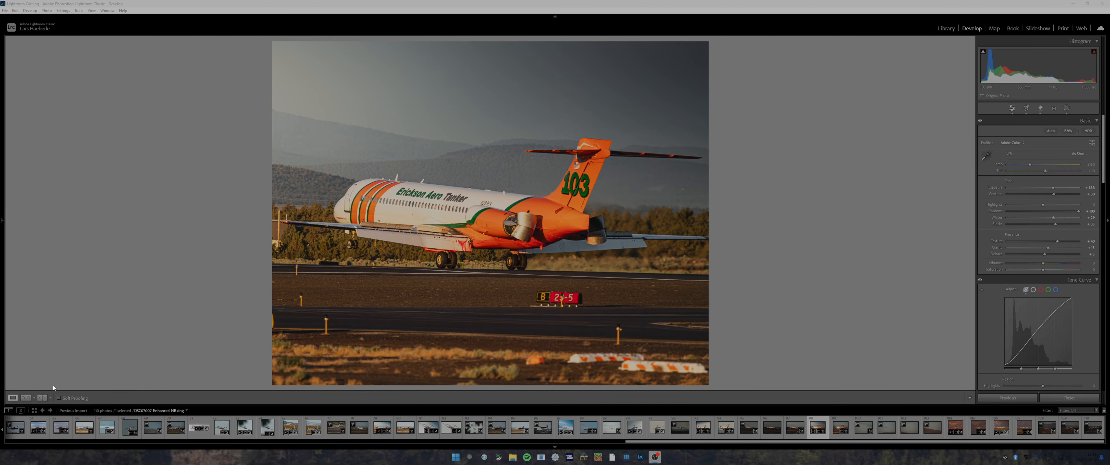
{"action": "left_click", "coordinate": [42, 397]}
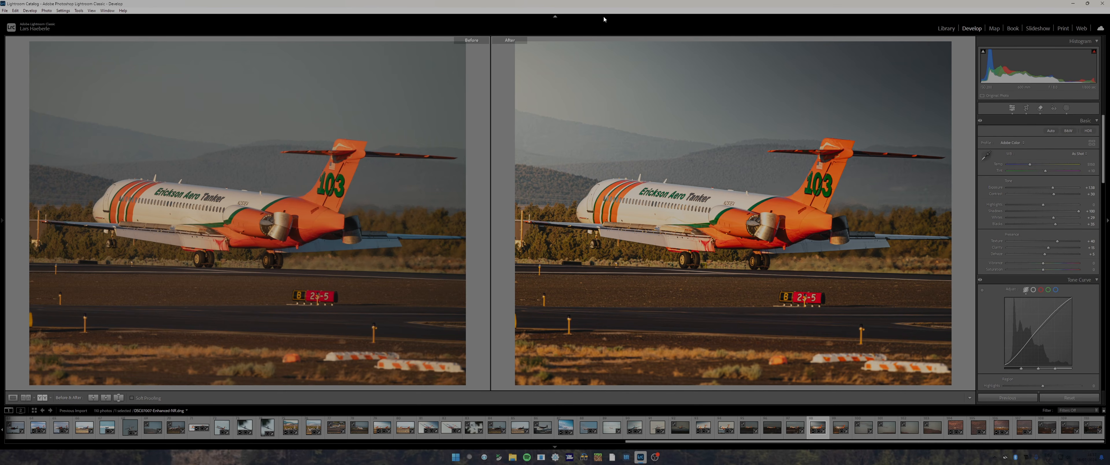
{"action": "left_click", "coordinate": [13, 397]}
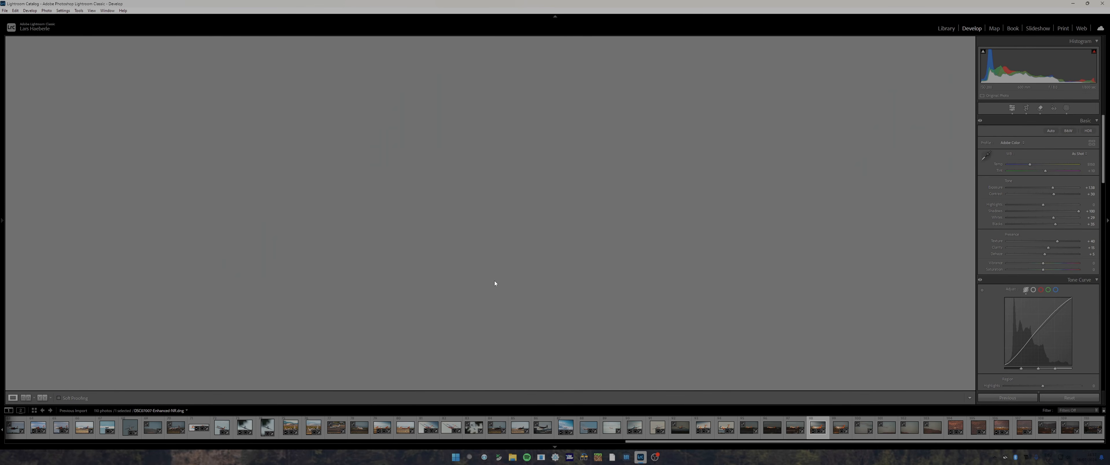